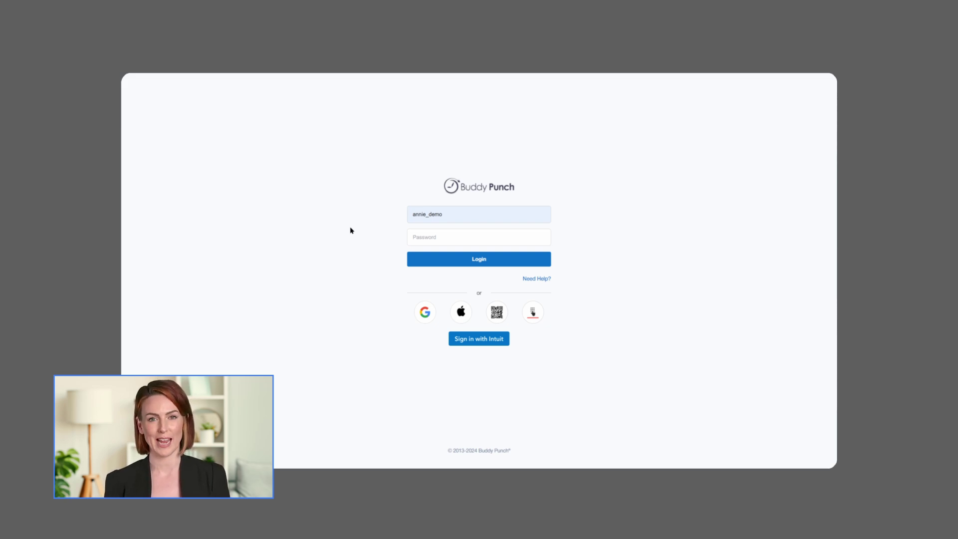
Sign in to Buddy Punch with the account password.
left_click(416, 233)
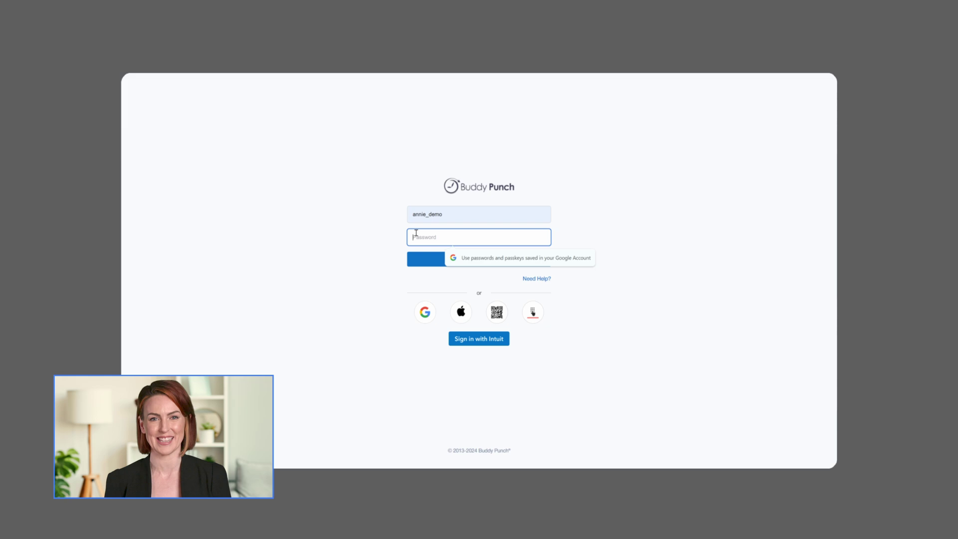
type("••••••")
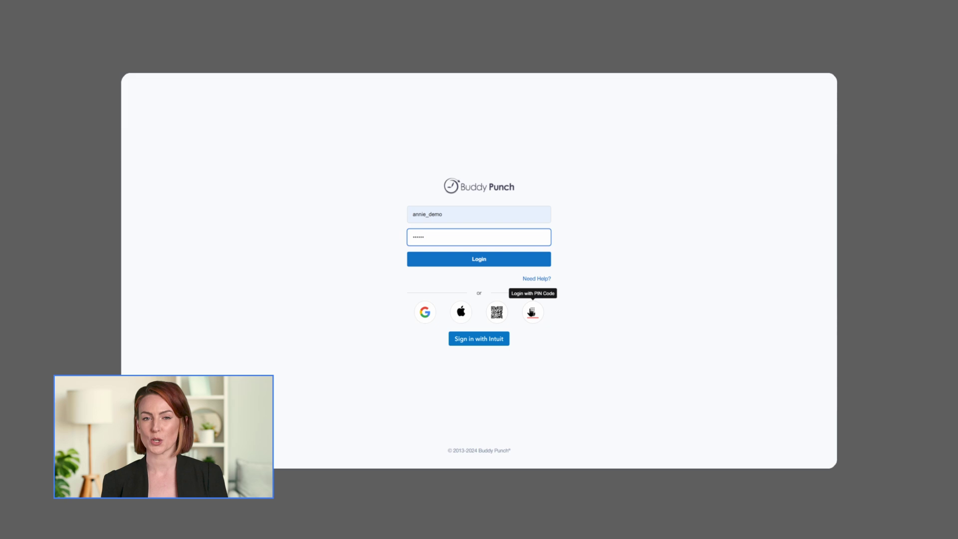
left_click(479, 261)
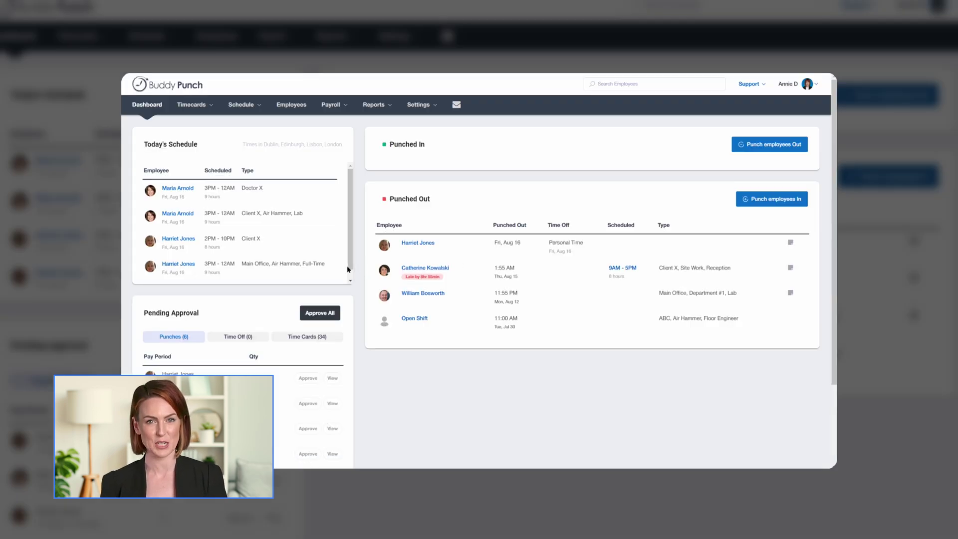
Scroll the Dashboard to review Today's Schedule, Pending Approval and Punched In/Out cards.
scroll(360, 295, "down", 3)
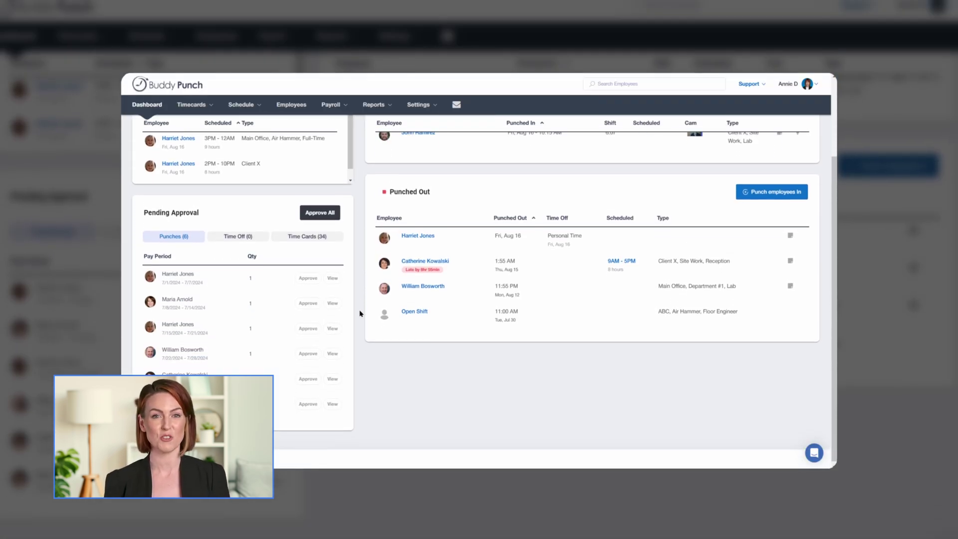
scroll(361, 313, "up", 3)
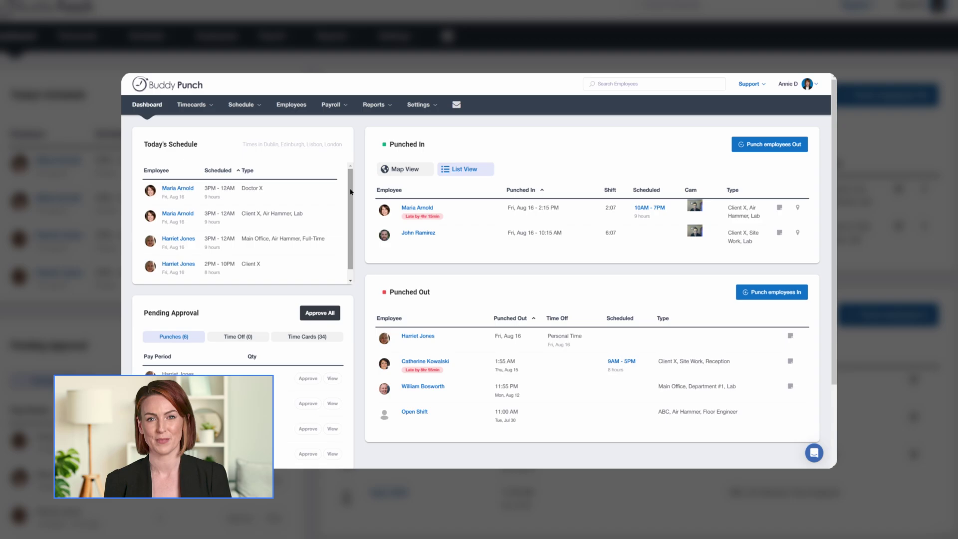
scroll(351, 199, "down", 1)
scroll(351, 202, "down", 1)
scroll(351, 201, "up", 2)
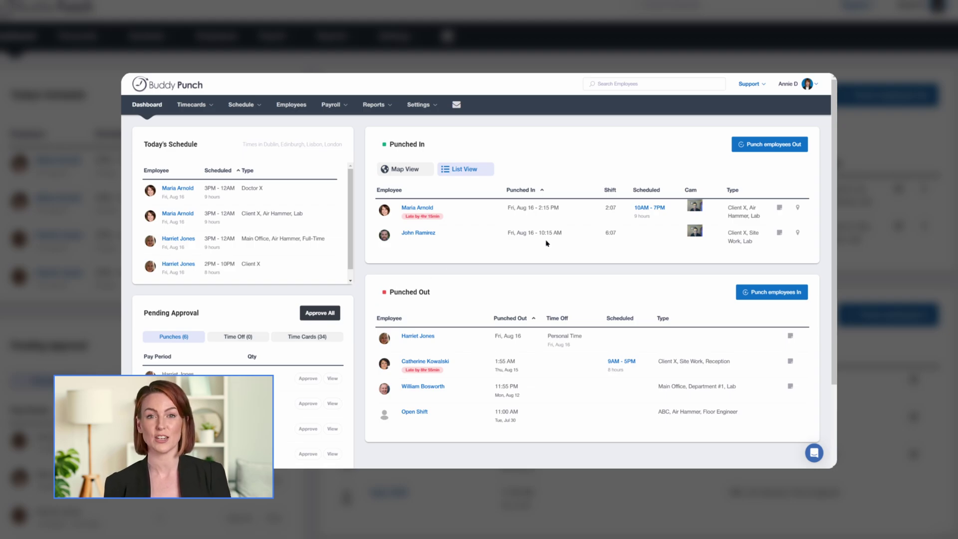
left_click(798, 208)
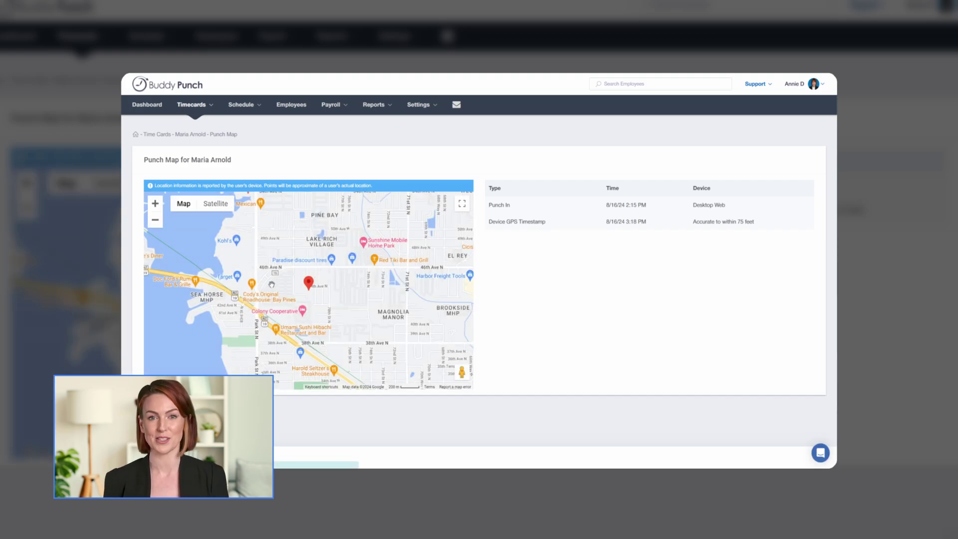
left_click(145, 107)
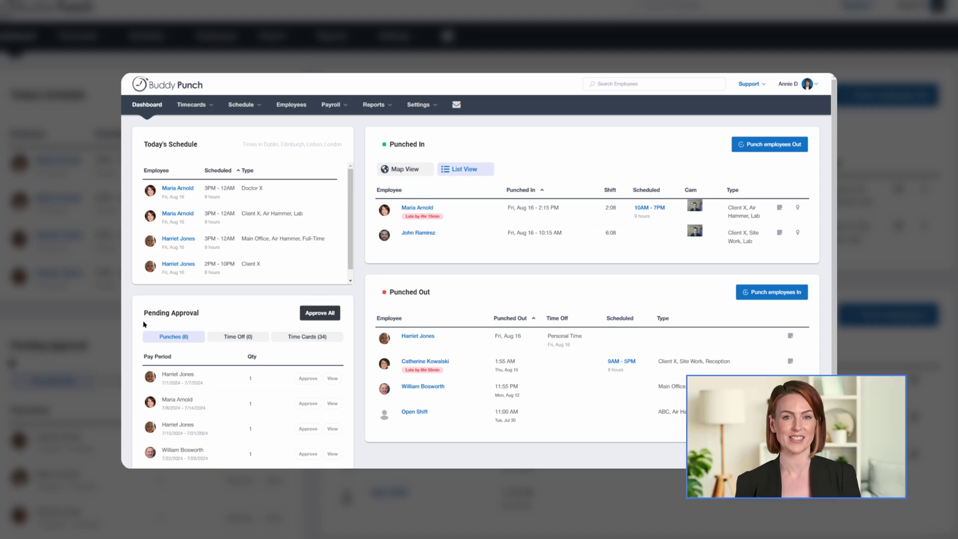
scroll(199, 322, "down", 3)
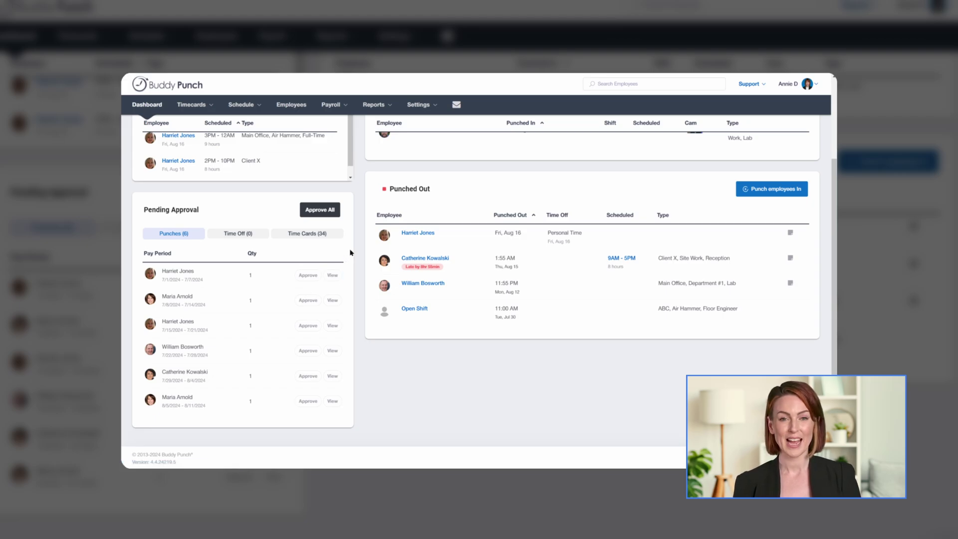
Check pending time-off requests, then view all employees' timecards for the pay period.
left_click(231, 235)
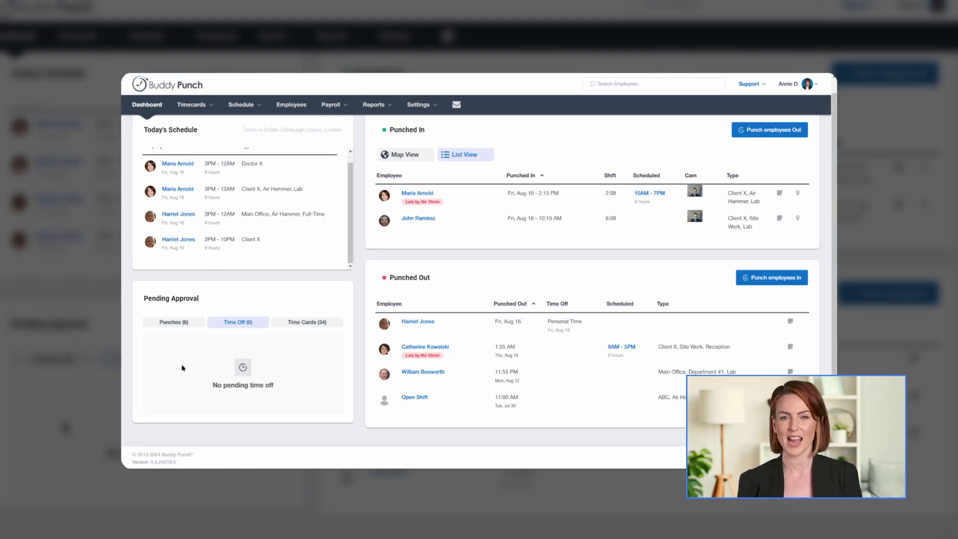
left_click(206, 106)
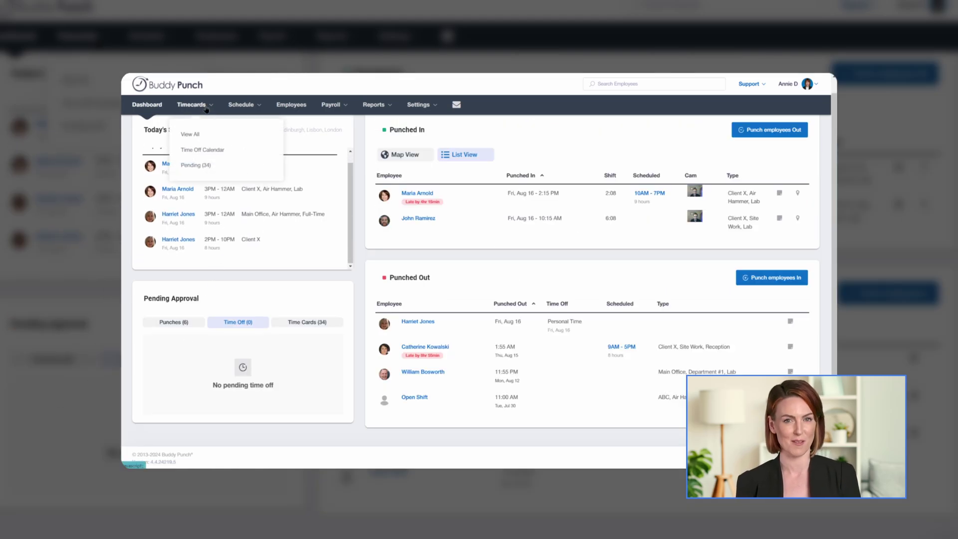
left_click(190, 141)
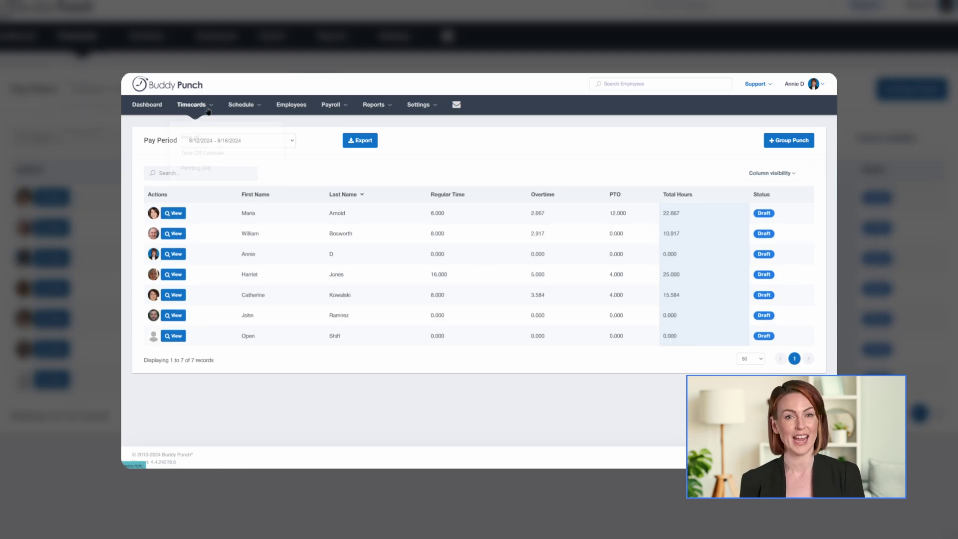
Look at the Time Off Calendar, then return to the Dashboard.
left_click(193, 104)
left_click(190, 147)
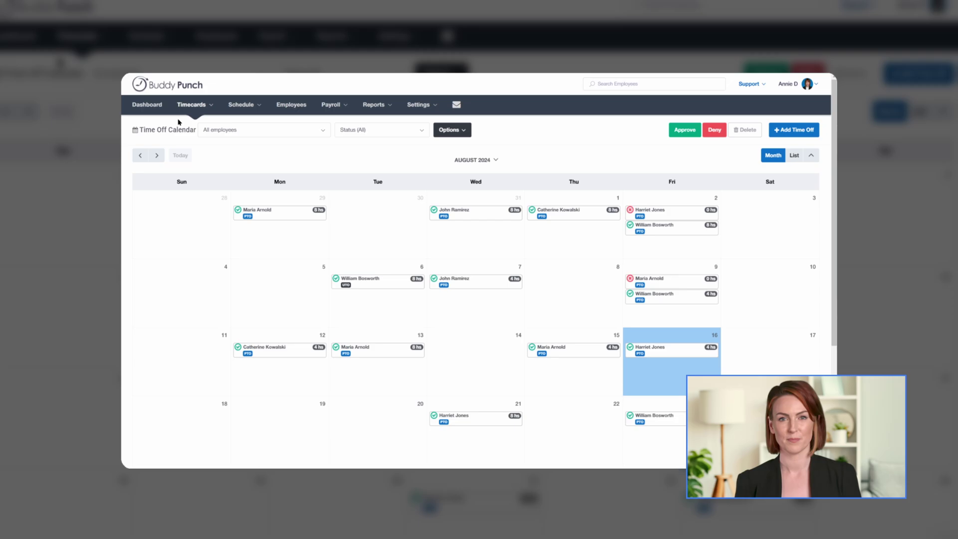
left_click(154, 109)
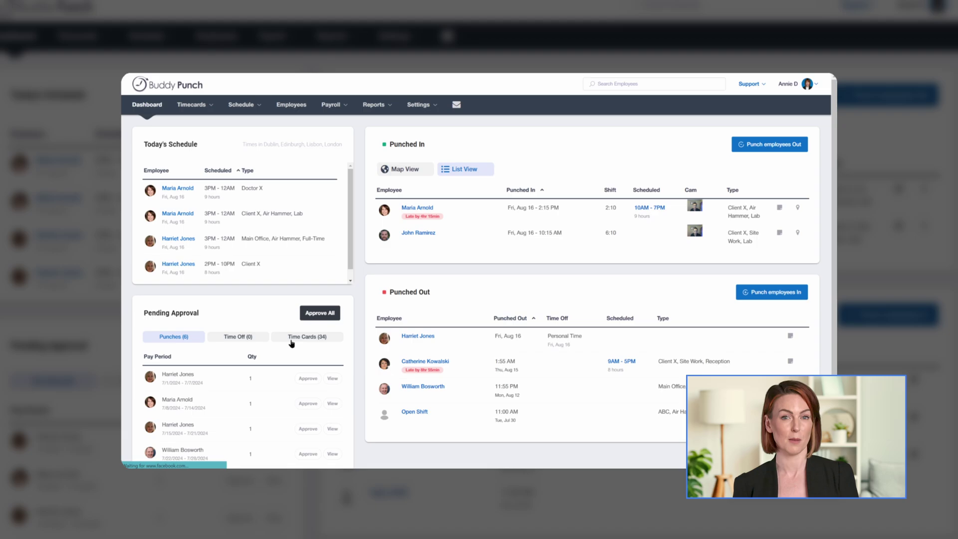
Show the 34 time cards awaiting approval, grouped by pay period.
left_click(293, 338)
scroll(284, 349, "down", 1)
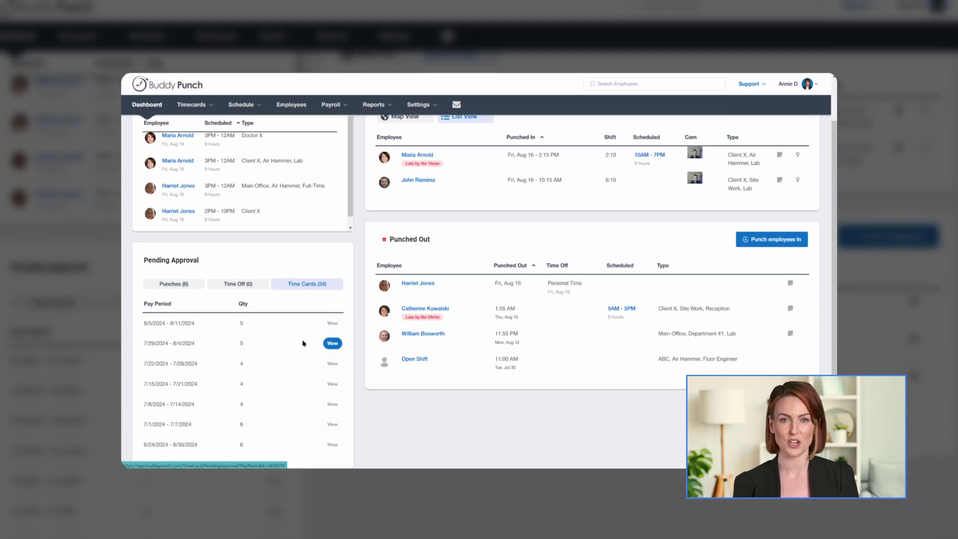
scroll(247, 331, "up", 2)
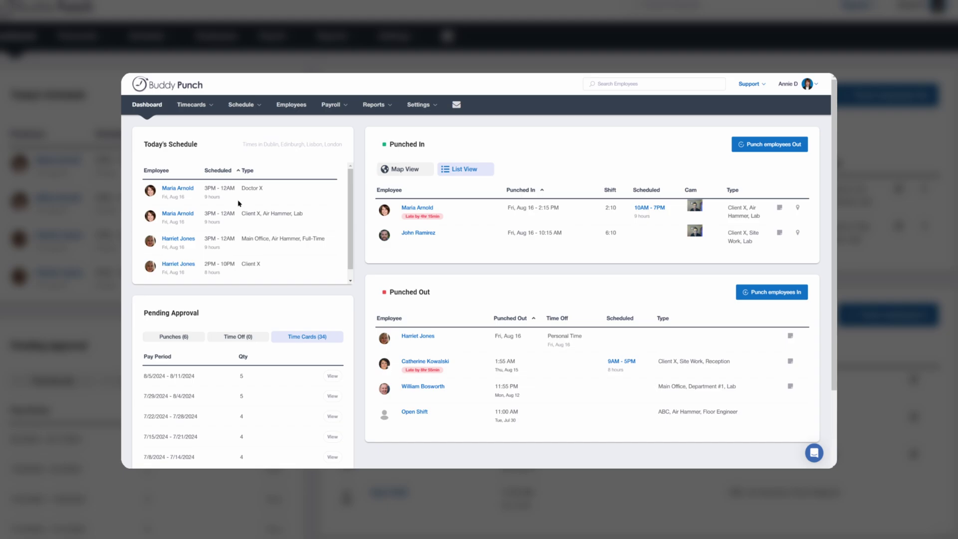
Open the all-employee timecards list for the 8/12/2024 - 8/18/2024 pay period.
left_click(209, 106)
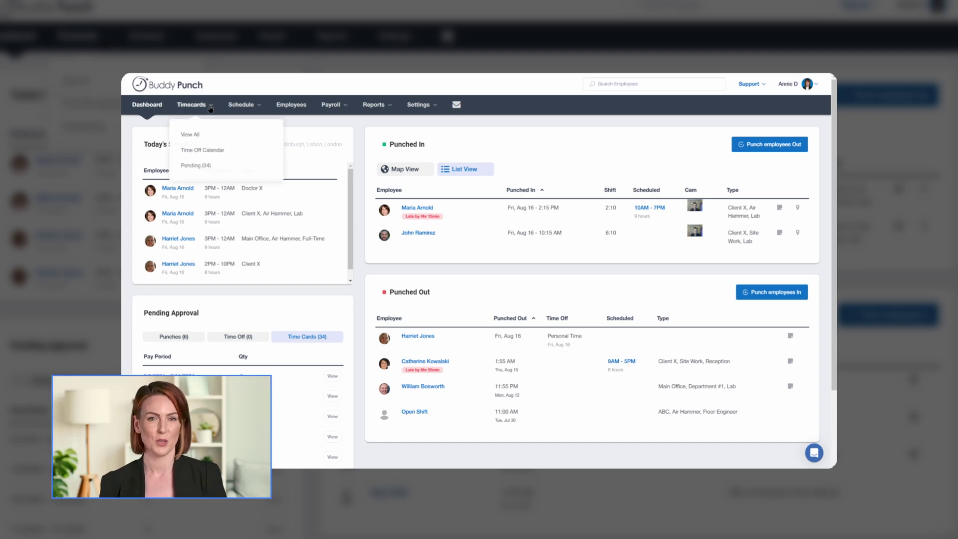
left_click(191, 135)
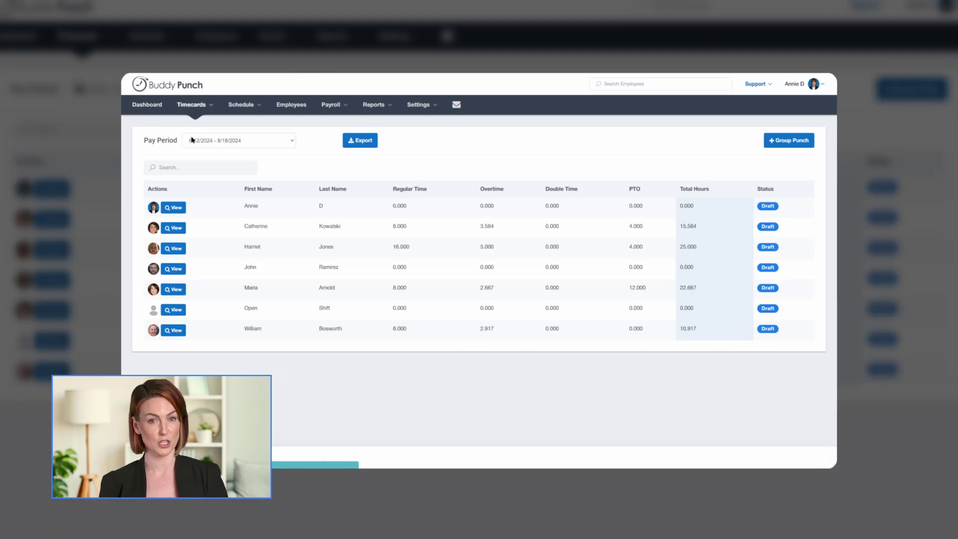
left_click(218, 142)
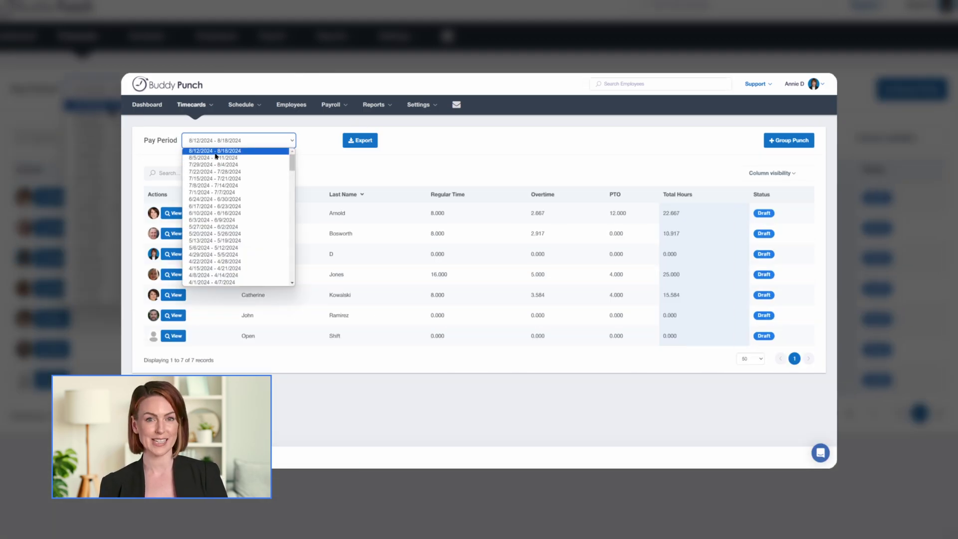
left_click(219, 151)
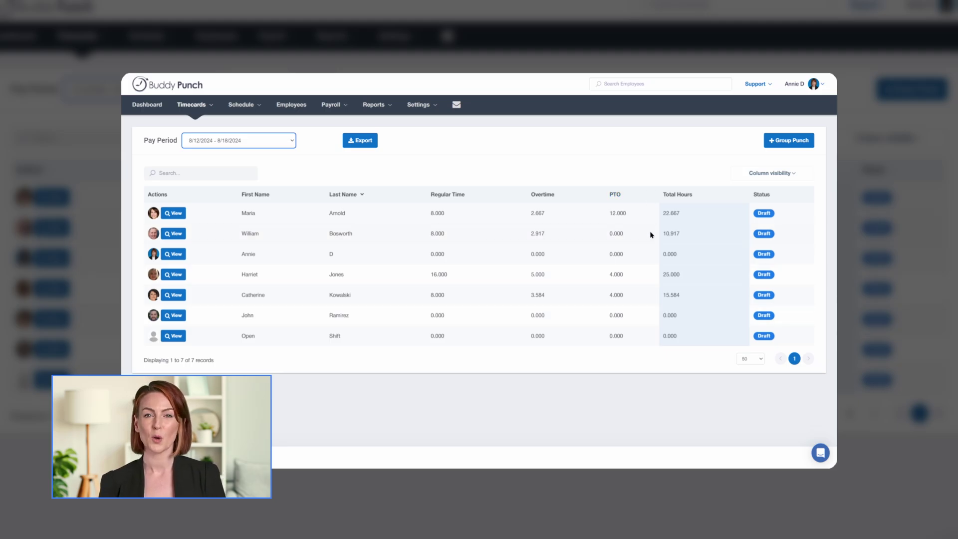
Check the column visibility choices, then open the first employee's Draft time card.
left_click(777, 174)
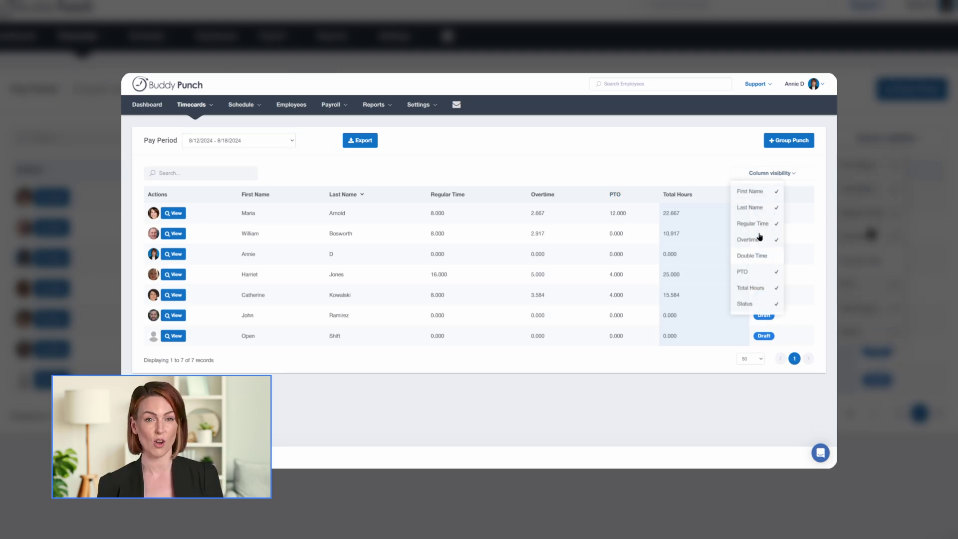
left_click(709, 169)
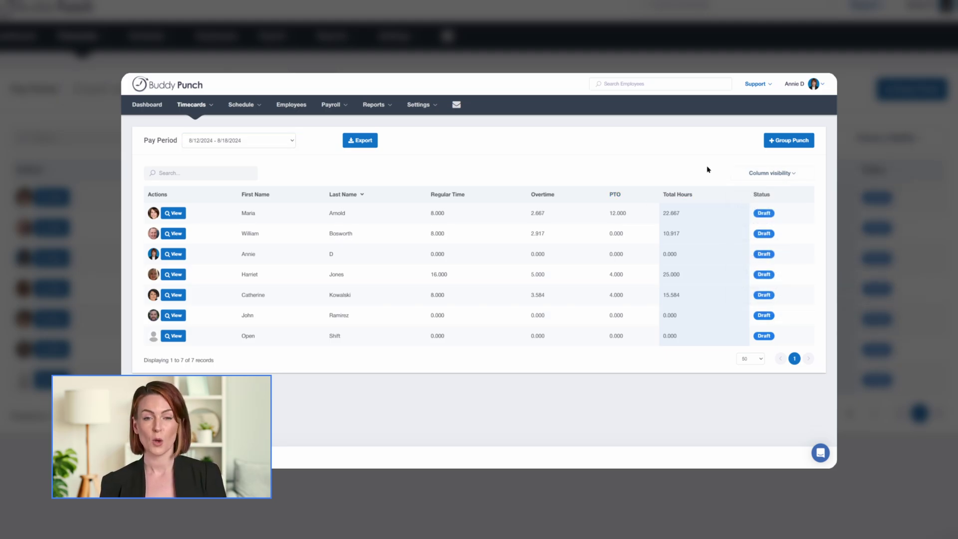
left_click(176, 213)
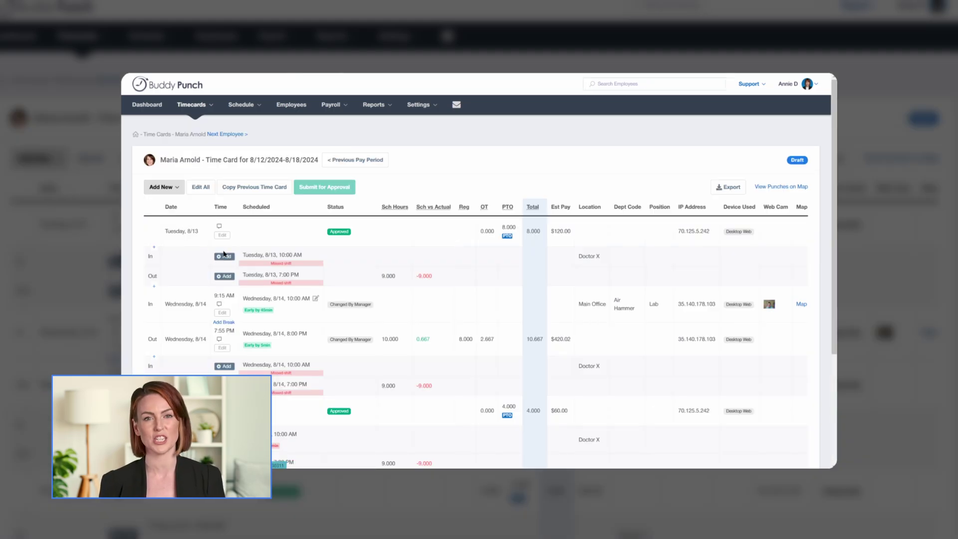
scroll(225, 270, "down", 5)
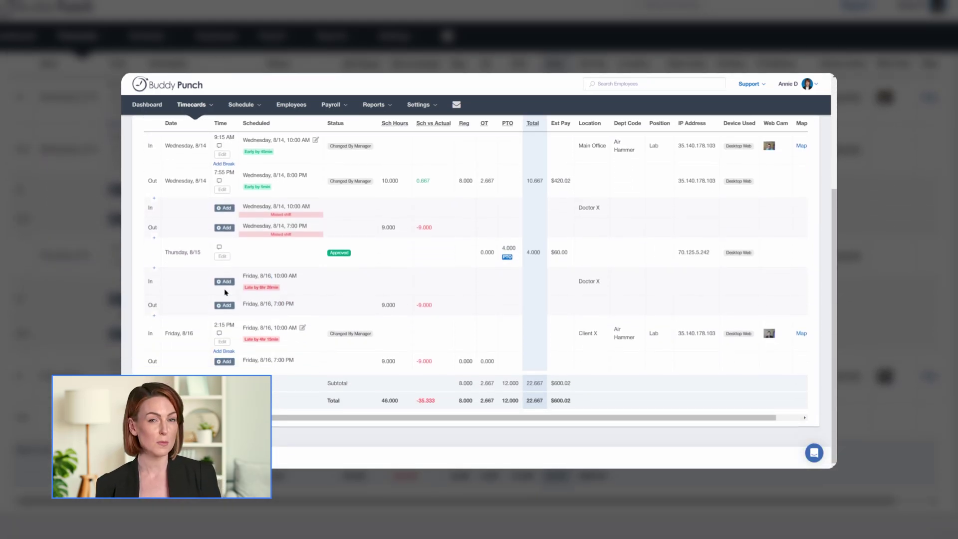
scroll(225, 287, "up", 5)
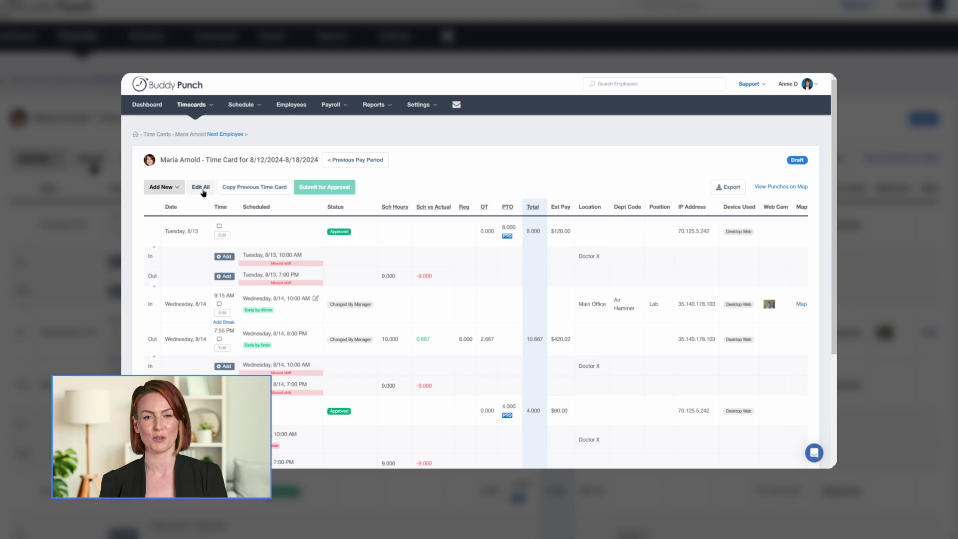
left_click(259, 106)
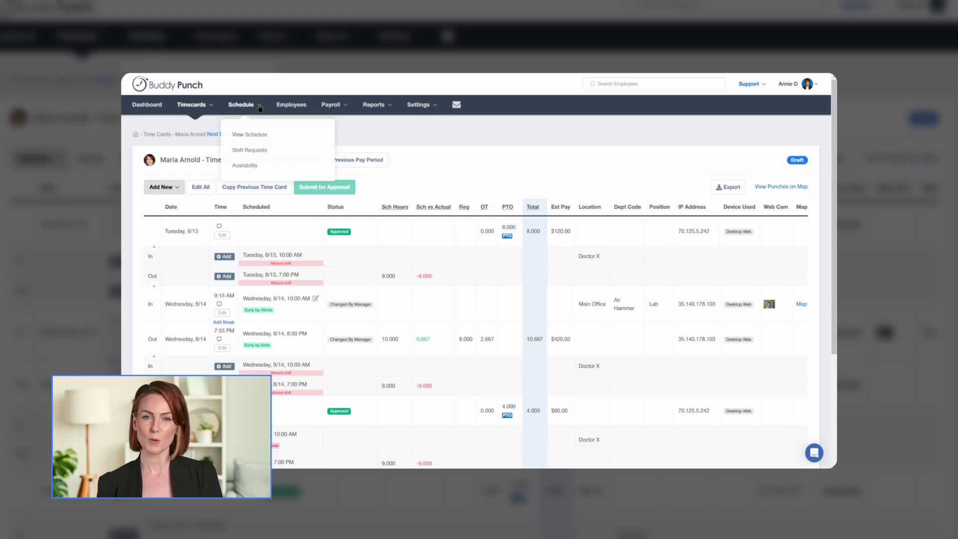
left_click(251, 135)
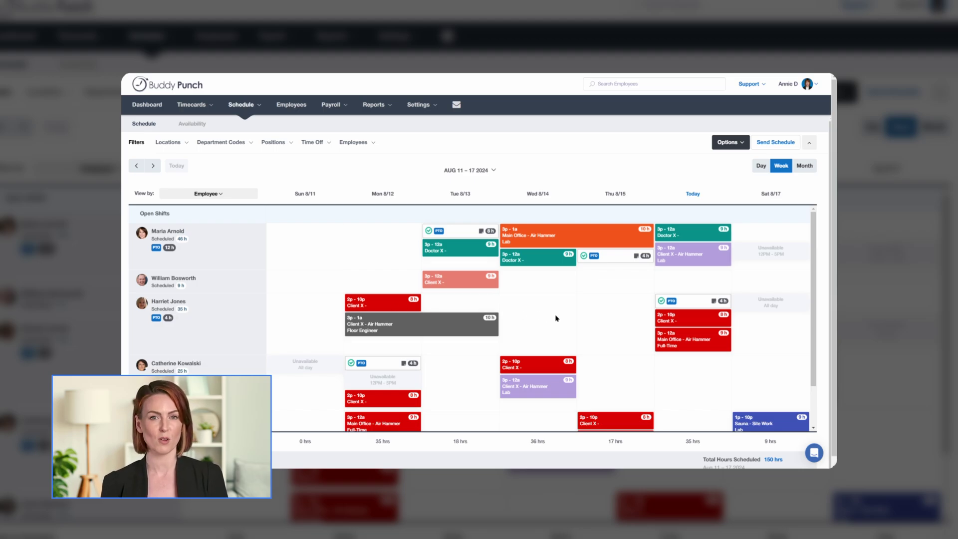
scroll(557, 331, "down", 2)
scroll(562, 332, "up", 2)
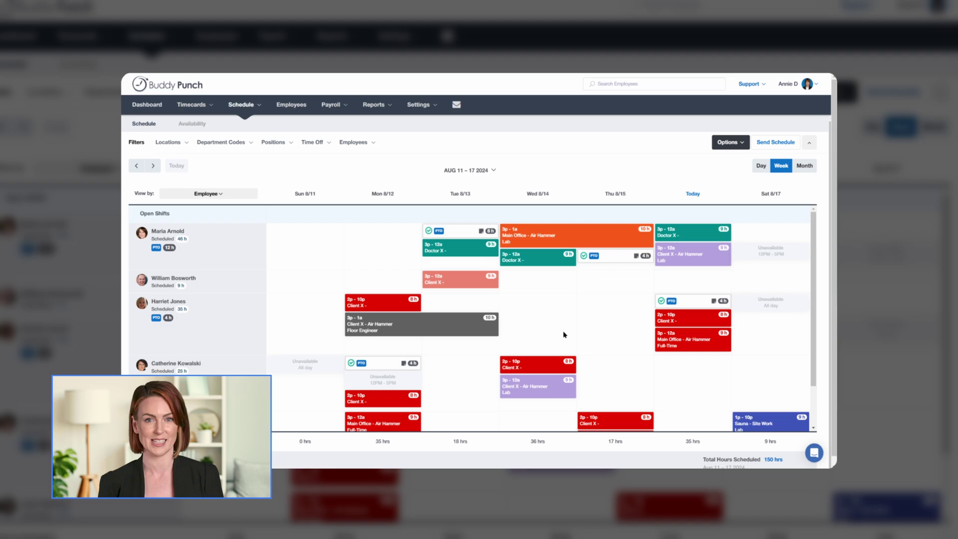
left_click(436, 303)
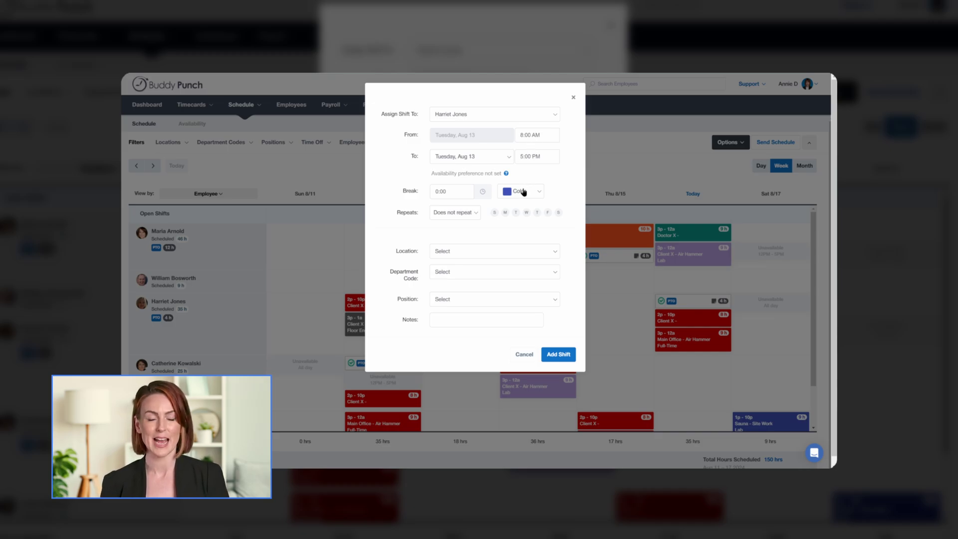
left_click(523, 192)
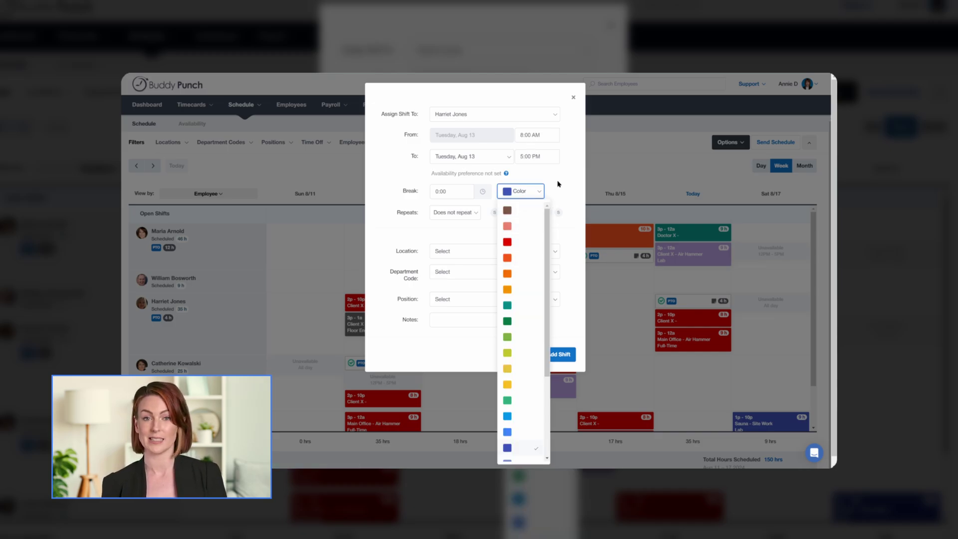
left_click(540, 192)
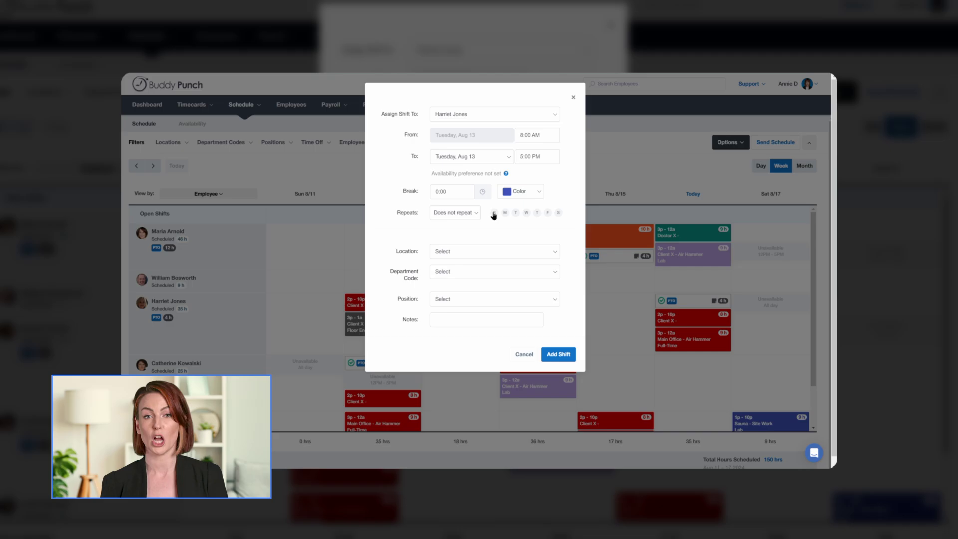
left_click(473, 214)
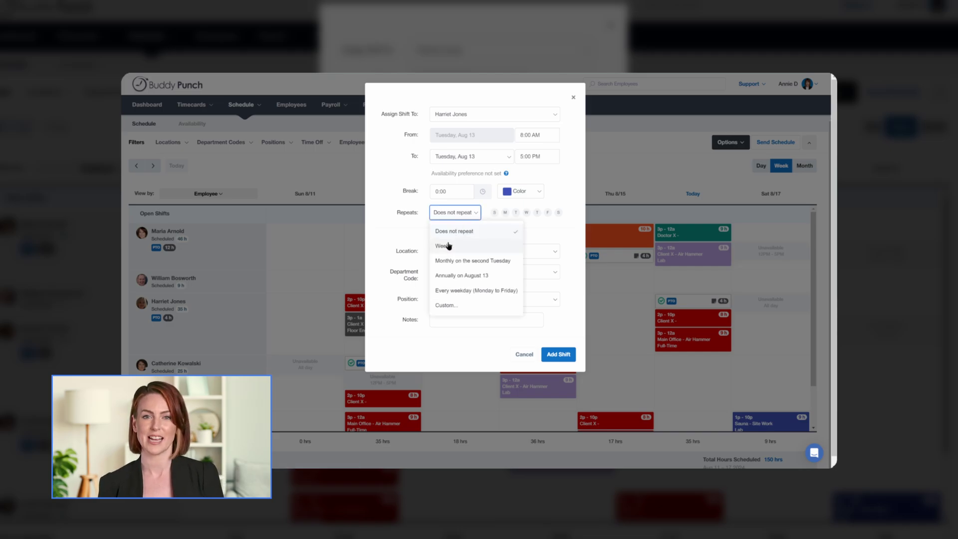
left_click(439, 214)
left_click(444, 216)
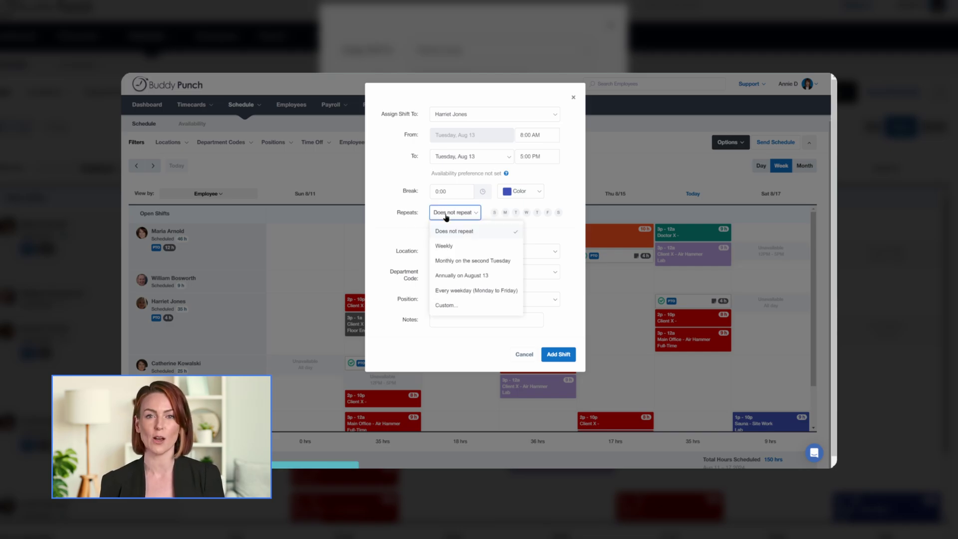
left_click(444, 304)
left_click(468, 215)
left_click(456, 232)
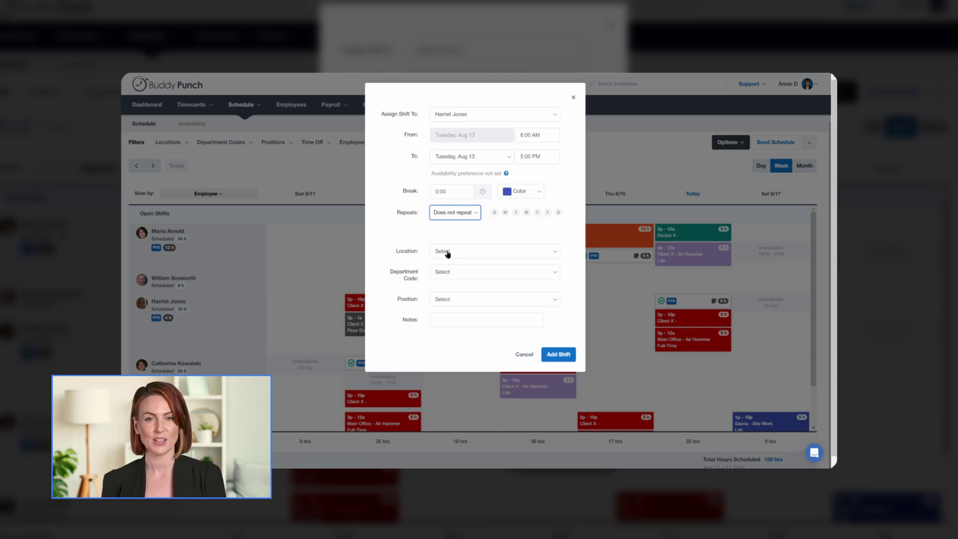
left_click(448, 252)
left_click(465, 237)
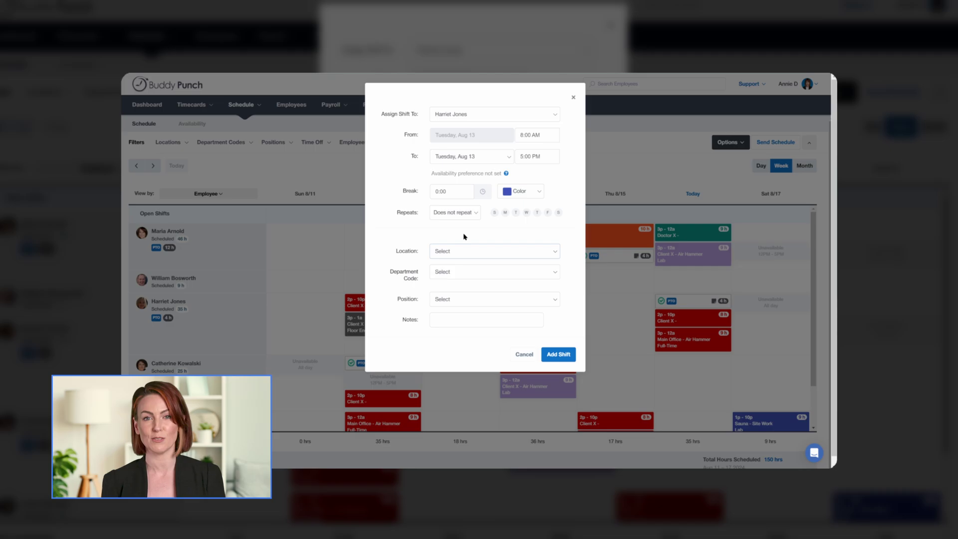
left_click(522, 355)
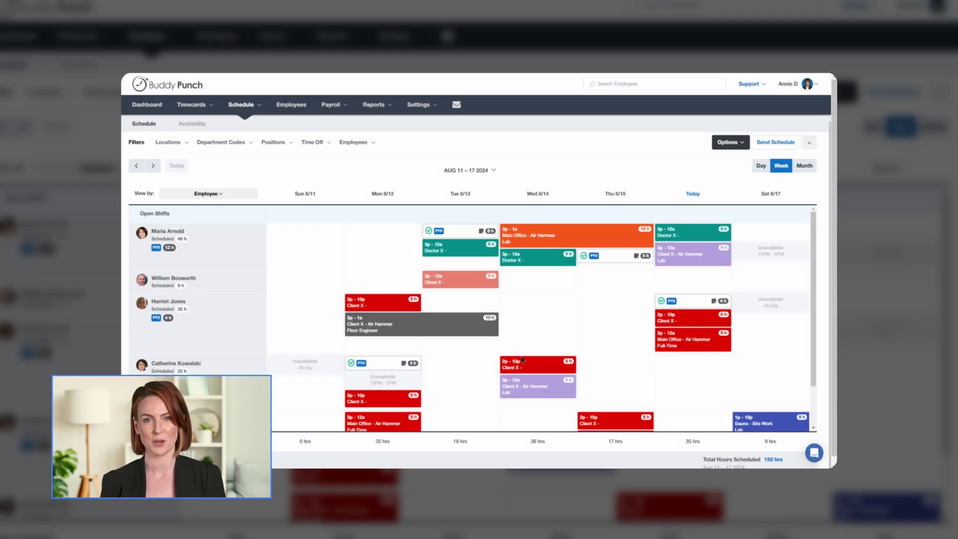
left_click(769, 145)
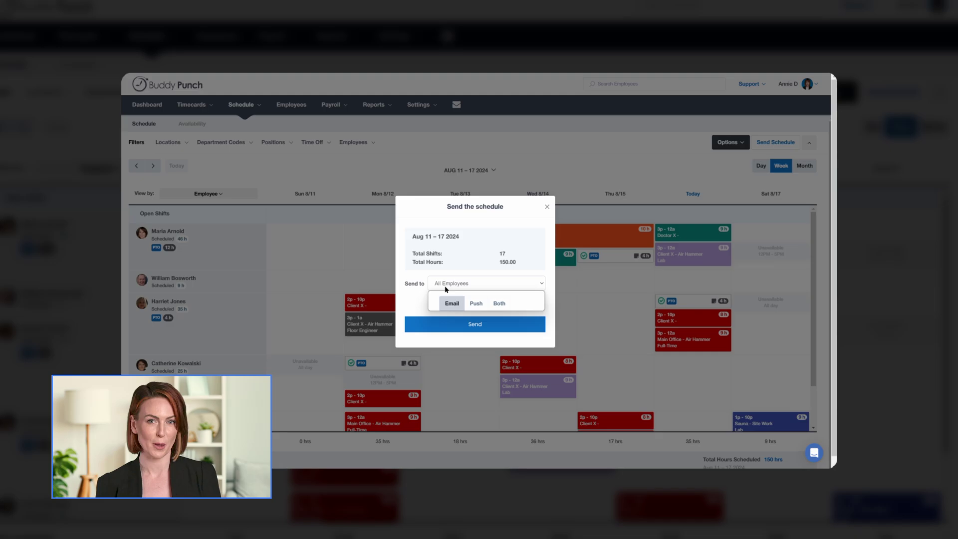
left_click(448, 285)
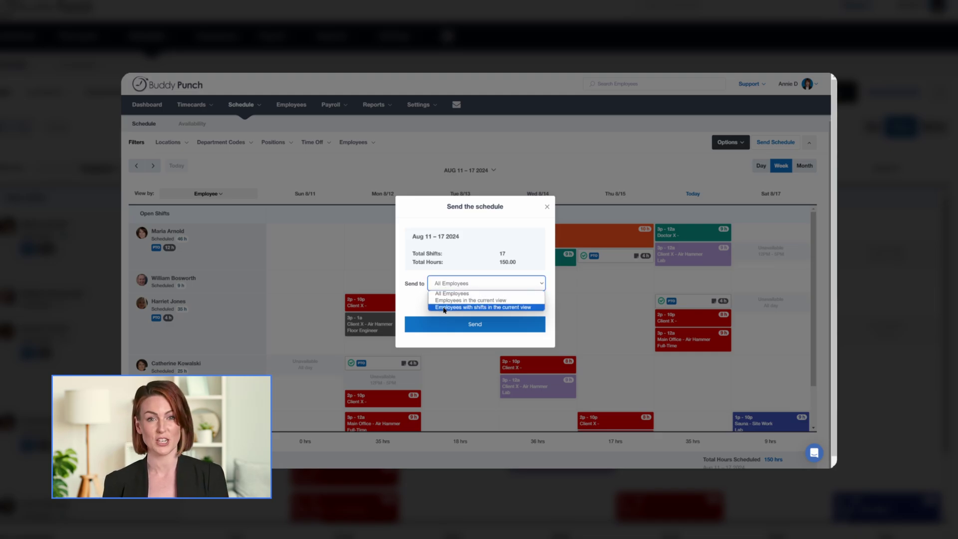
left_click(411, 309)
left_click(452, 304)
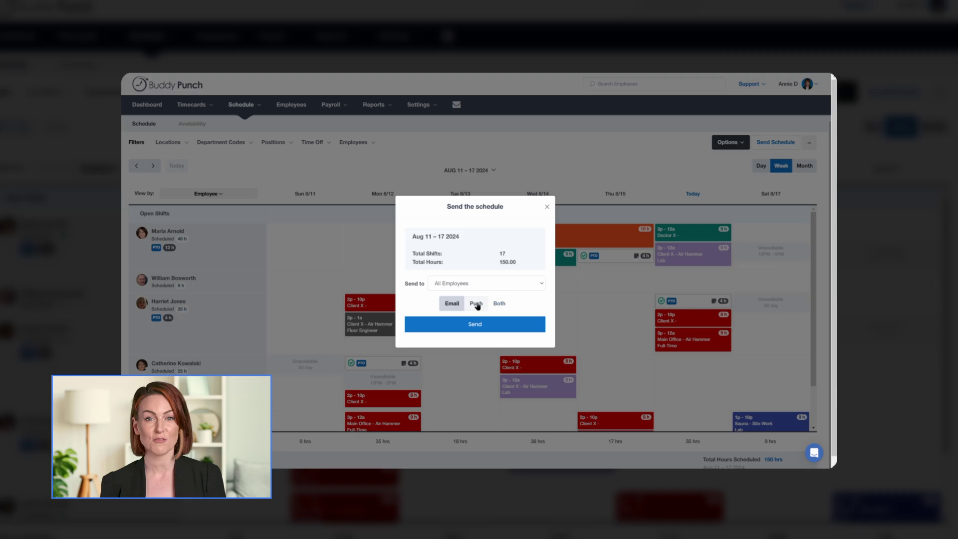
left_click(477, 305)
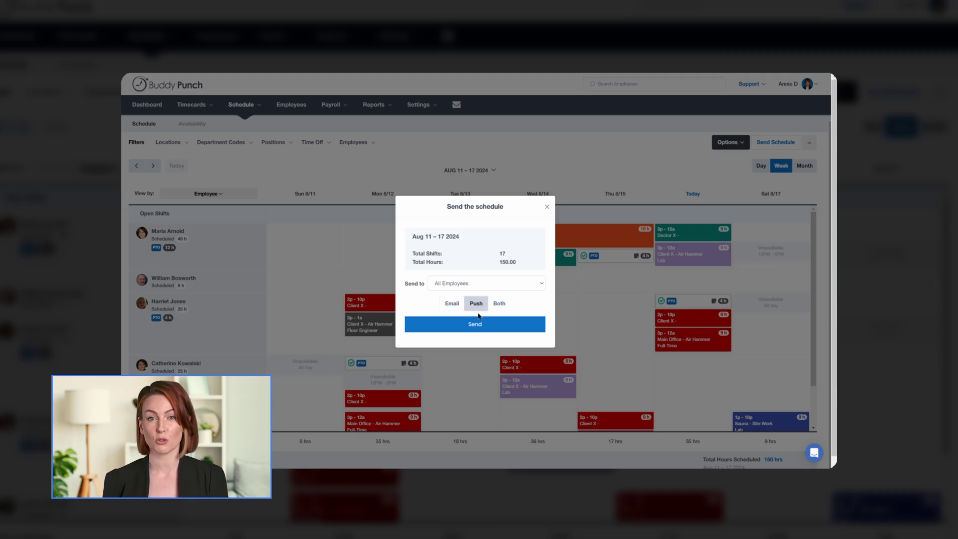
left_click(499, 304)
left_click(548, 206)
Check weekly employee availability, then expand the schedule's Copy To and Template options.
left_click(192, 123)
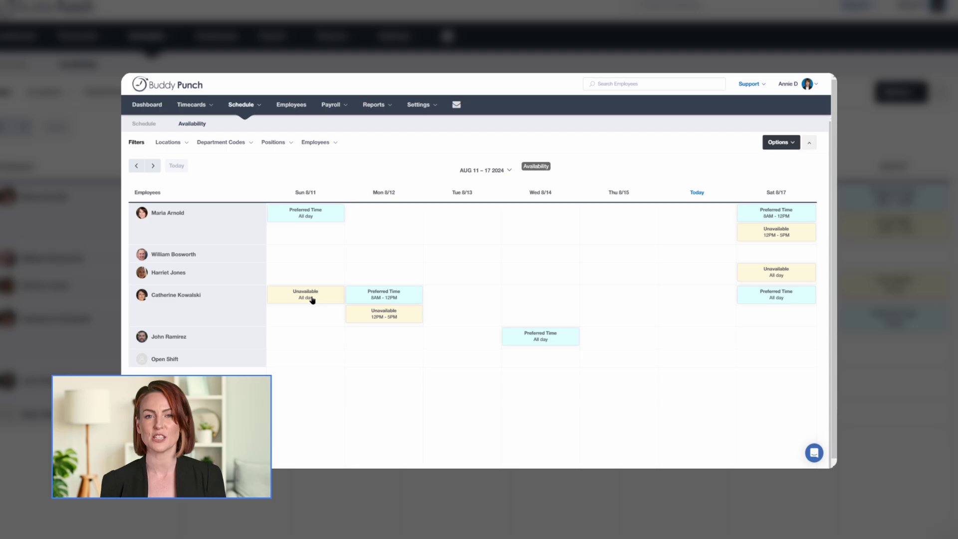
left_click(148, 124)
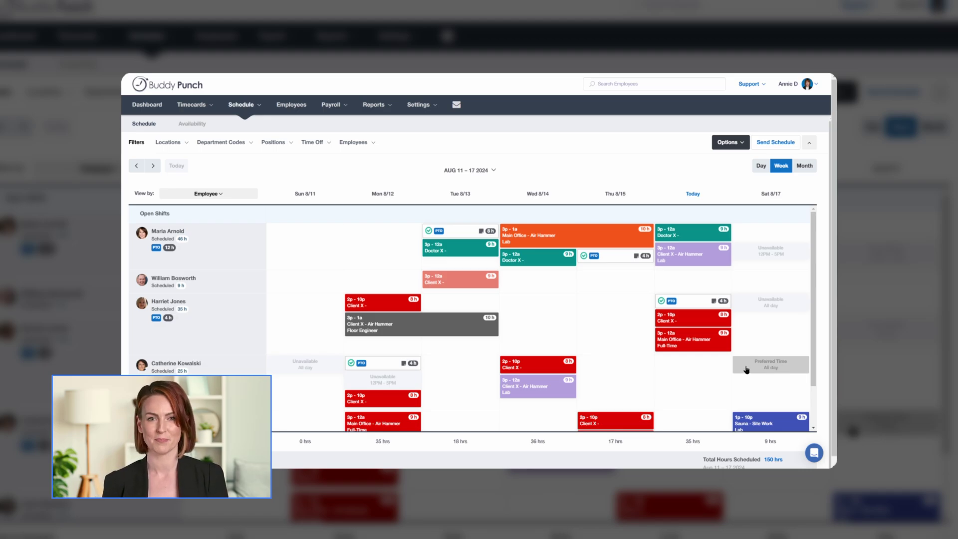
left_click(743, 142)
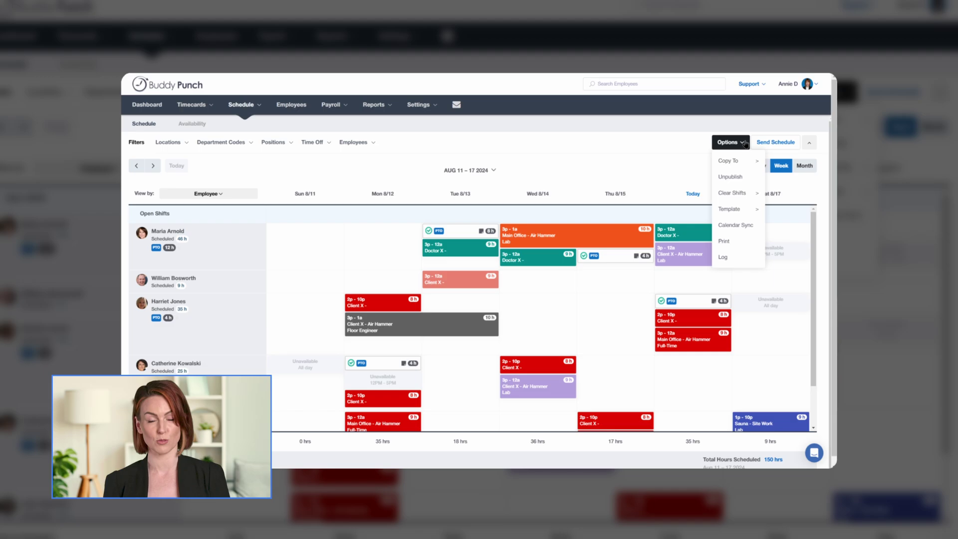
left_click(733, 160)
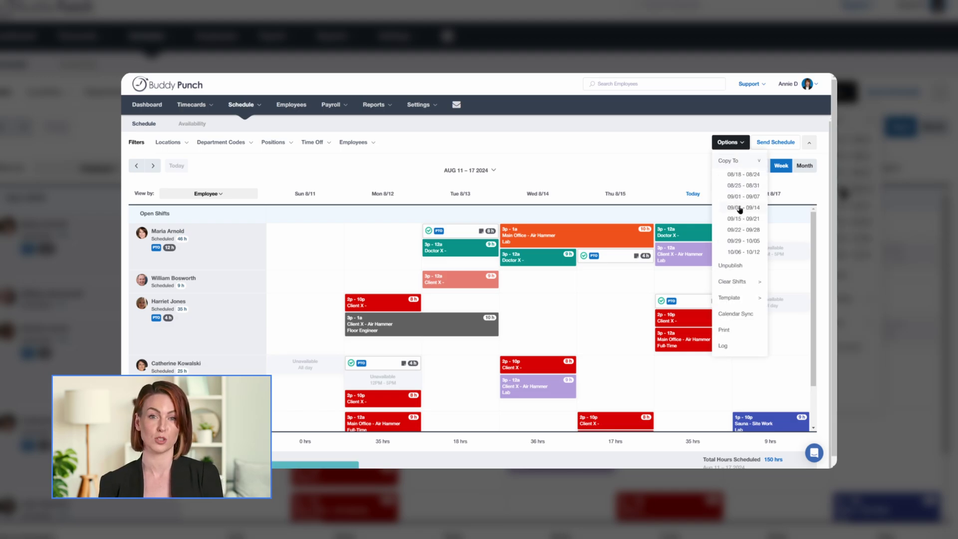
left_click(742, 298)
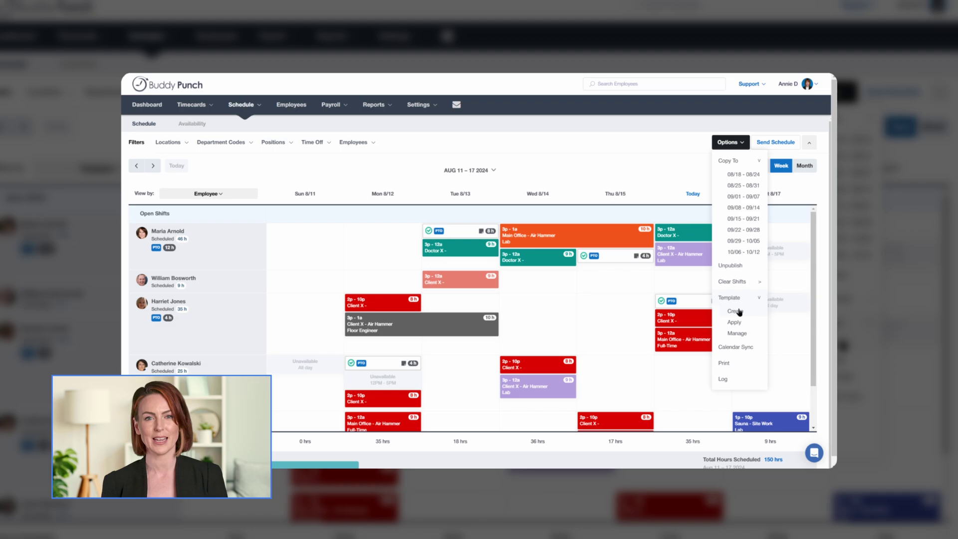
Open the first employee's profile and glance at its extra actions menu.
left_click(303, 105)
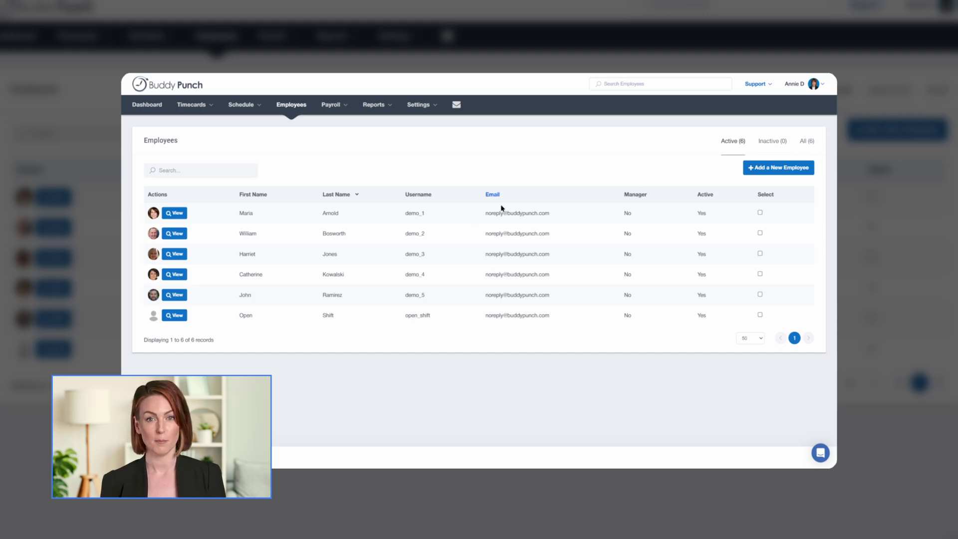
left_click(171, 213)
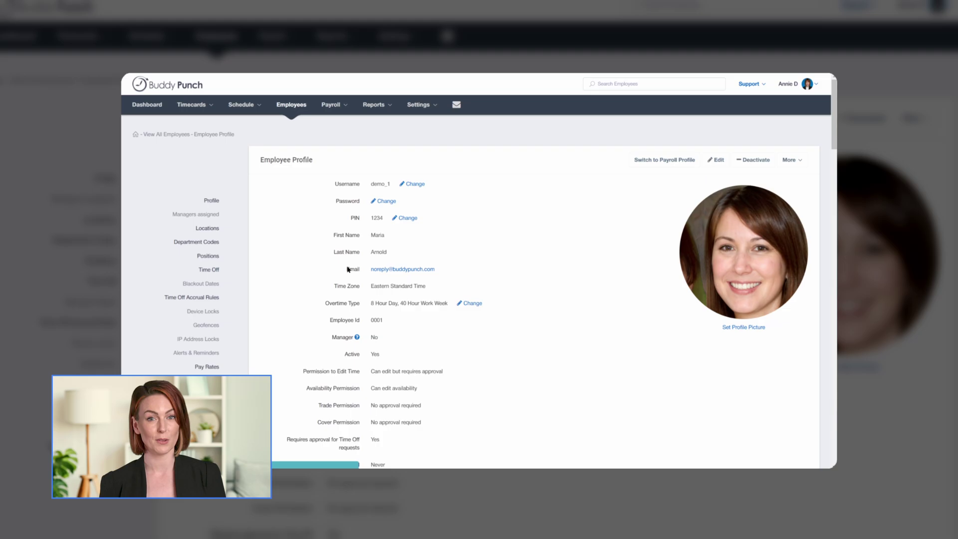
scroll(320, 274, "down", 5)
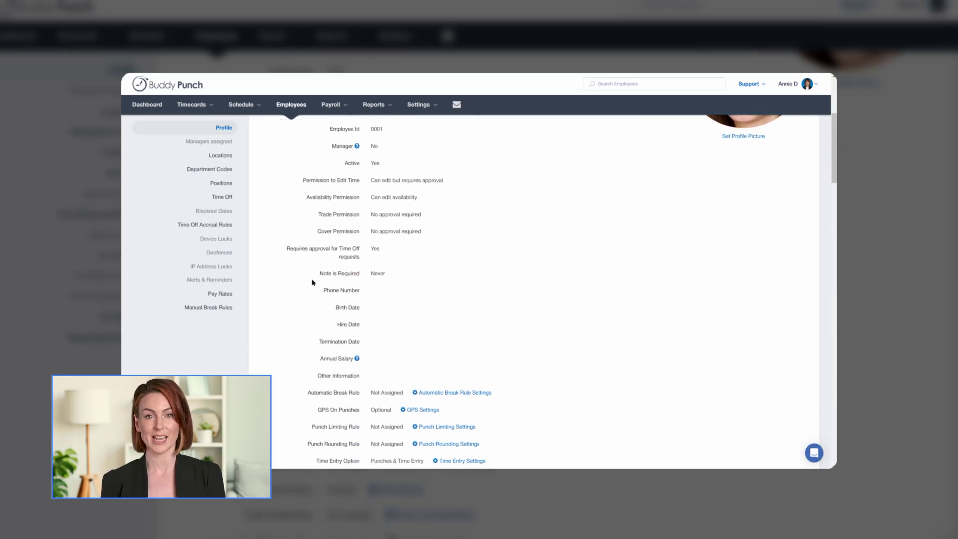
scroll(313, 286, "down", 3)
scroll(313, 295, "up", 9)
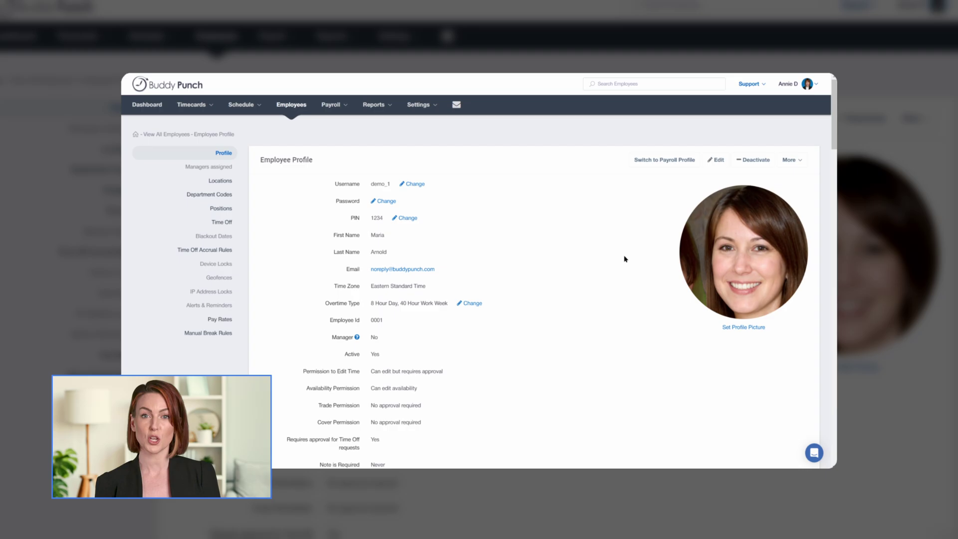
left_click(790, 160)
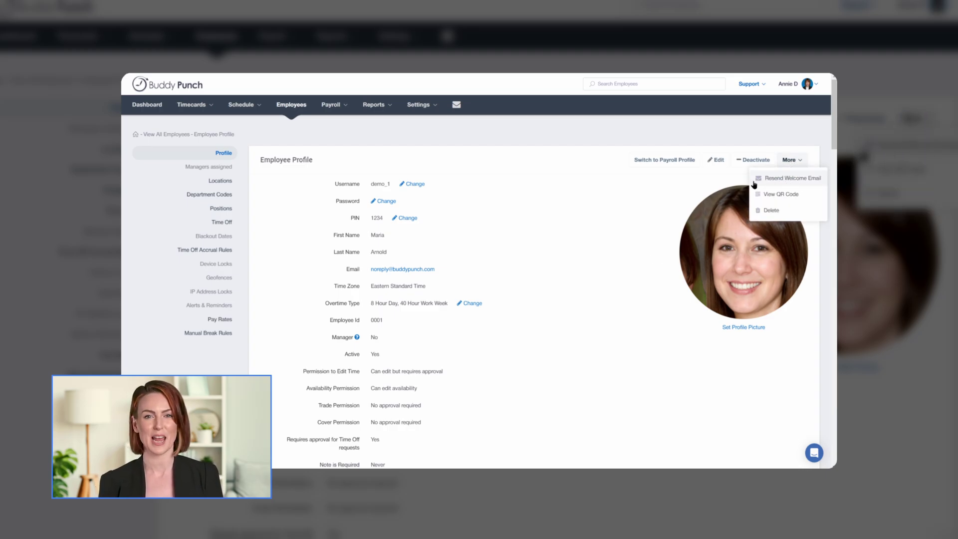
left_click(483, 216)
Jump to the employee's Time Off balances, then view the Payroll menu options.
scroll(469, 240, "down", 5)
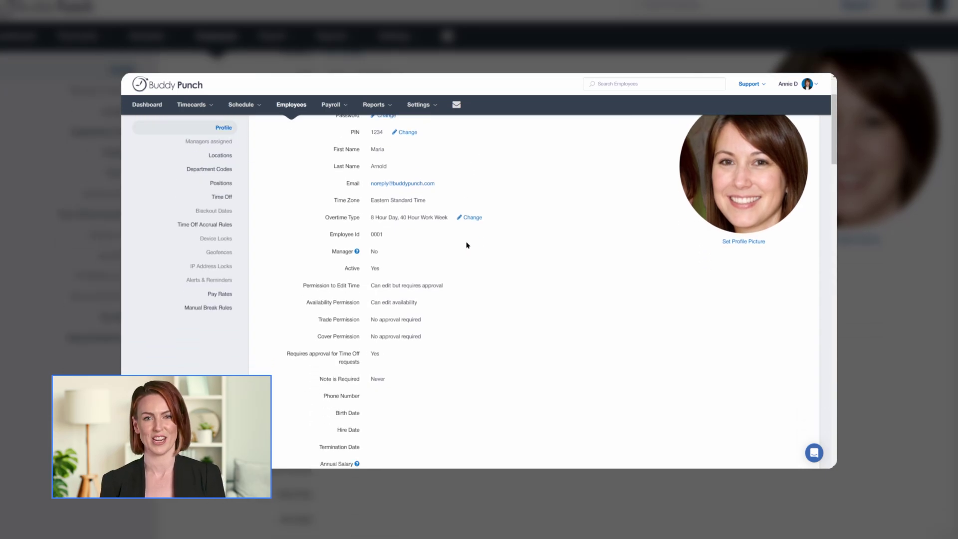
scroll(465, 248, "down", 5)
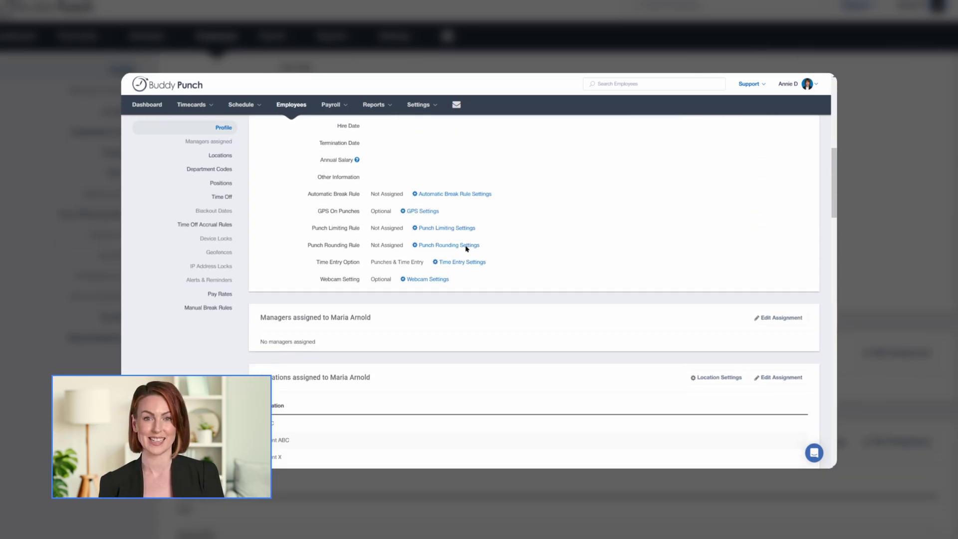
scroll(466, 250, "down", 1)
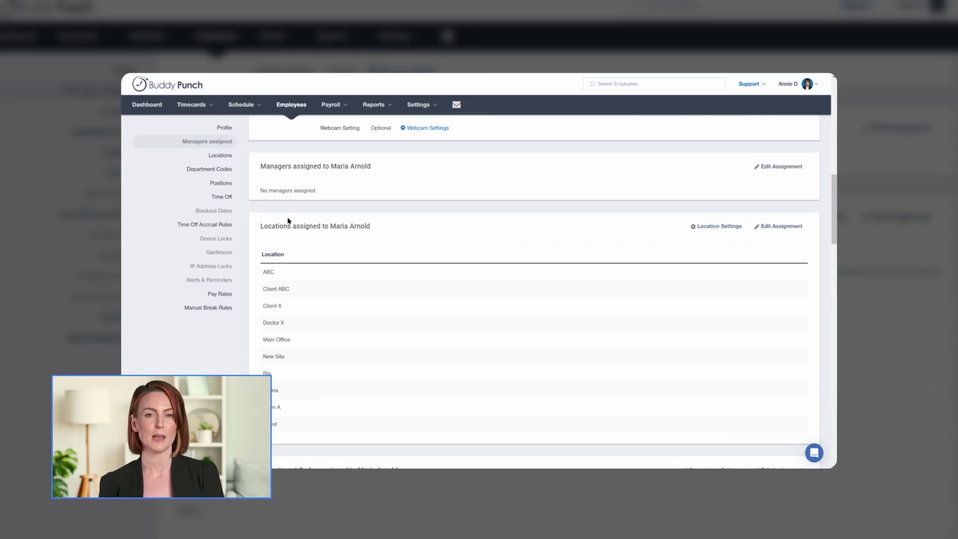
left_click(228, 198)
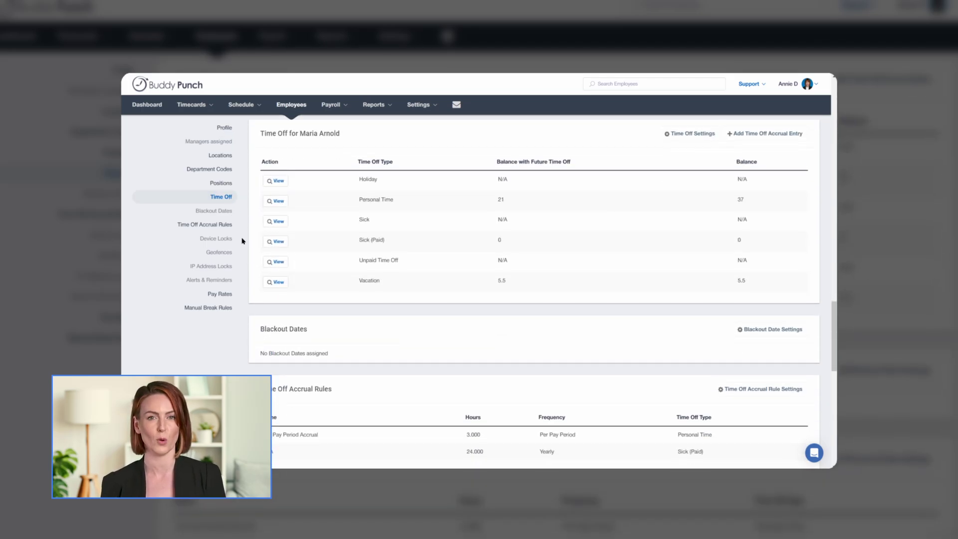
left_click(335, 108)
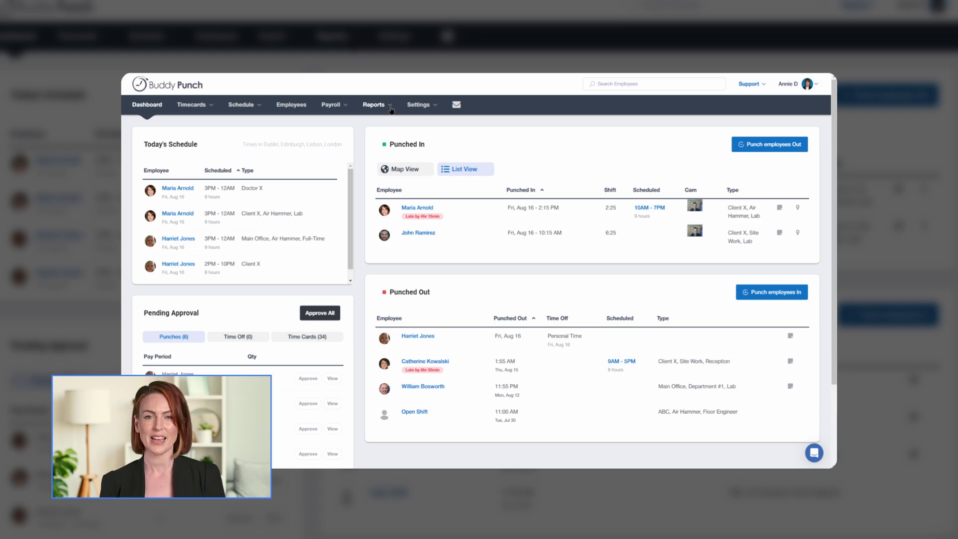
Run the Daily Hours report from 07/30/2024 to 08/01/2024.
left_click(391, 109)
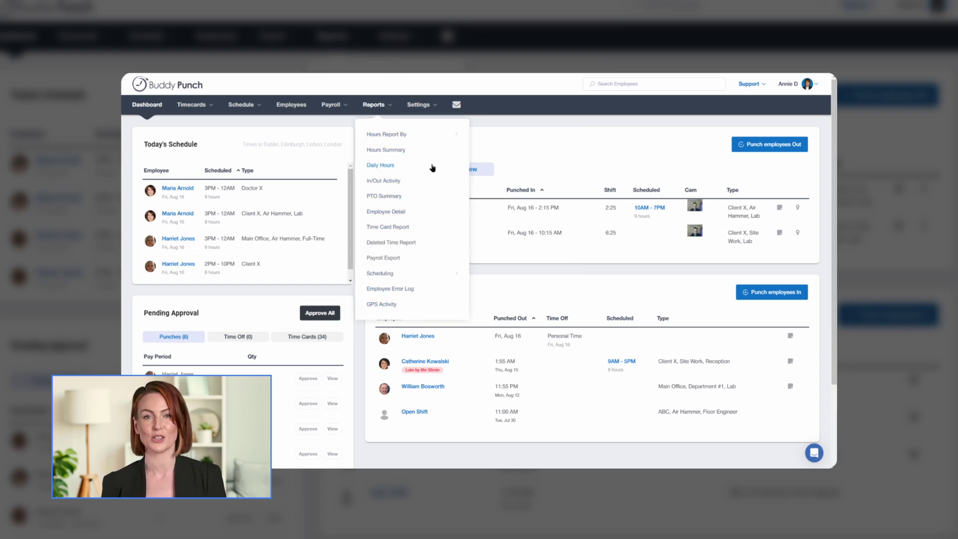
left_click(383, 166)
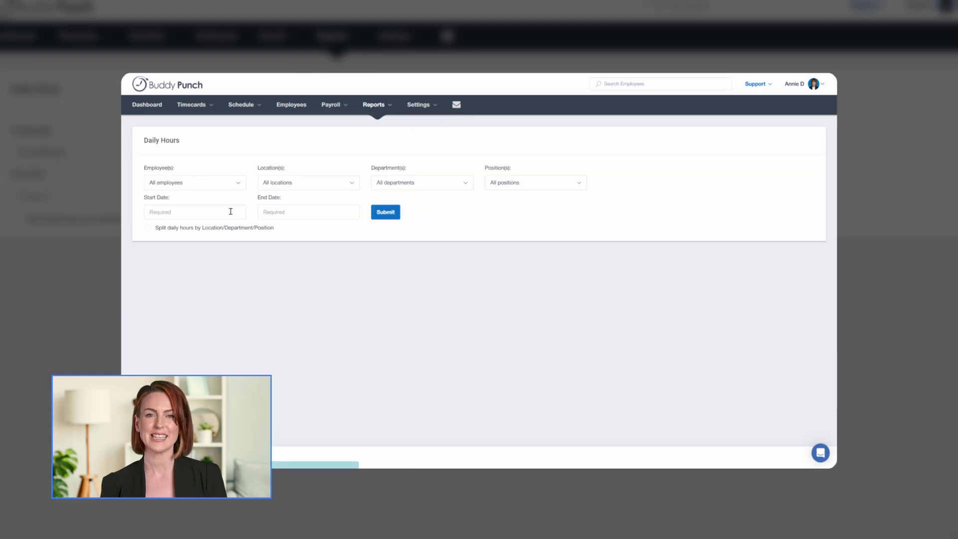
left_click(209, 215)
left_click(180, 254)
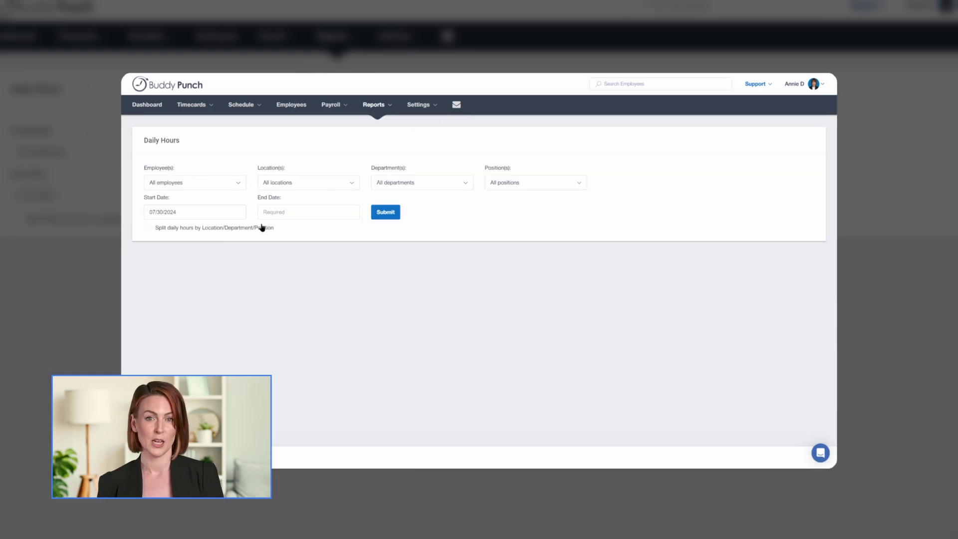
left_click(289, 215)
left_click(321, 253)
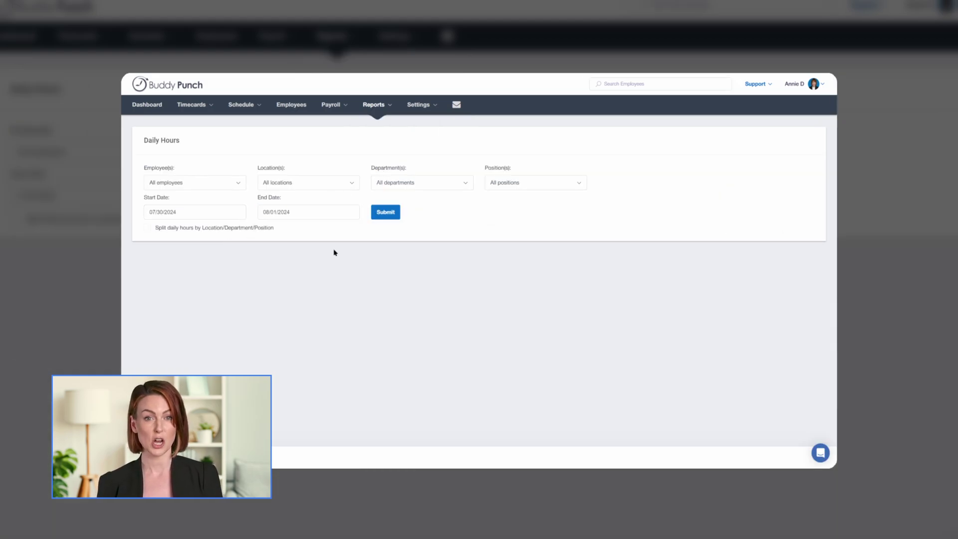
left_click(386, 212)
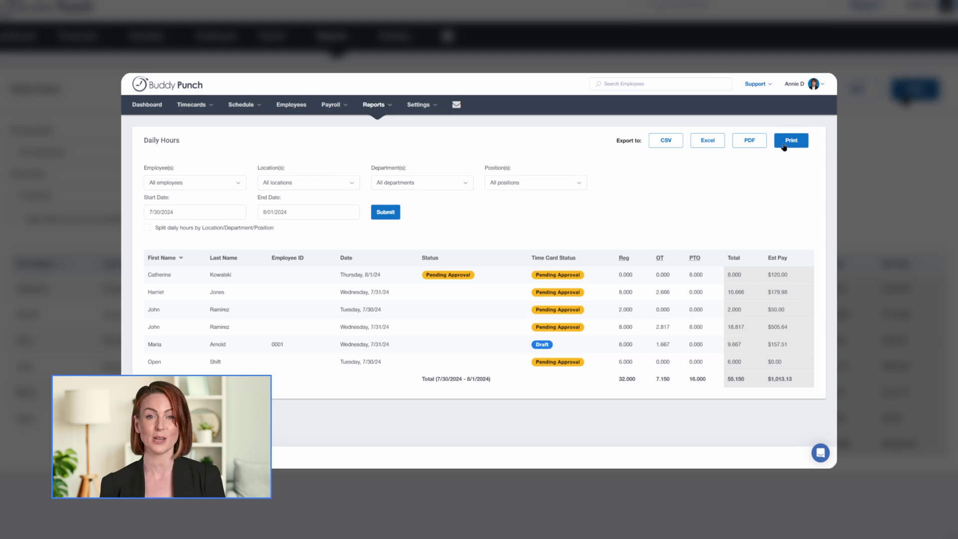
Open the Payroll Export report for the 8/12/2024 - 8/18/2024 pay period.
left_click(390, 107)
left_click(405, 261)
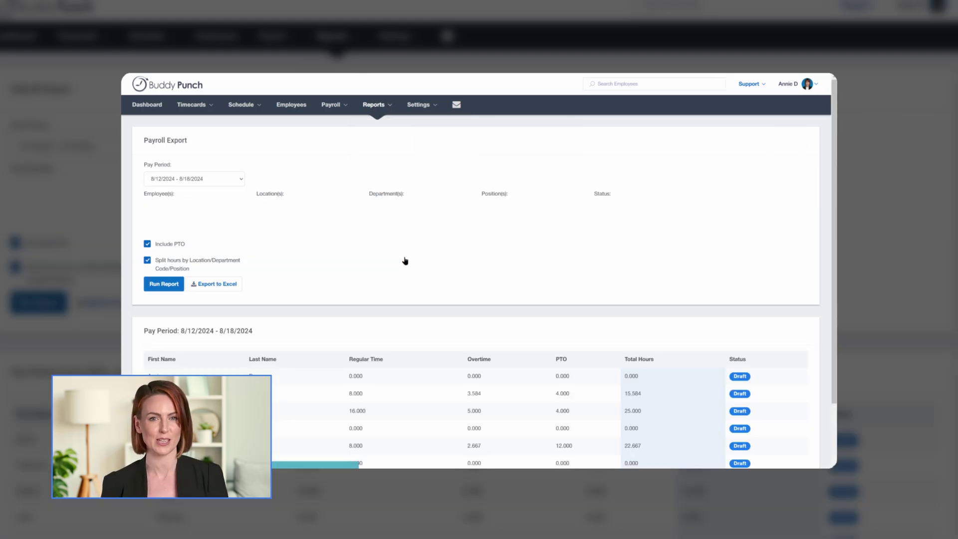
left_click(220, 179)
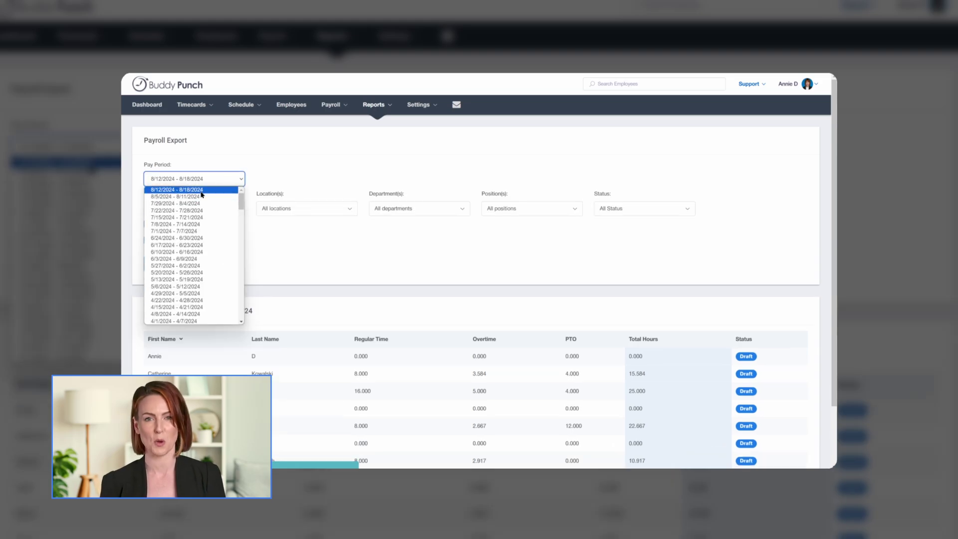
left_click(202, 191)
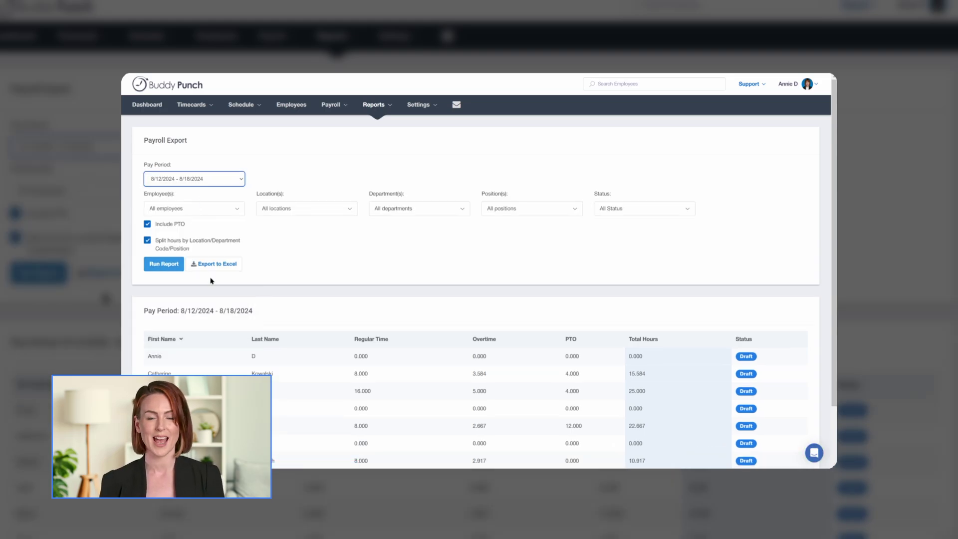
scroll(344, 318, "down", 1)
scroll(345, 318, "down", 1)
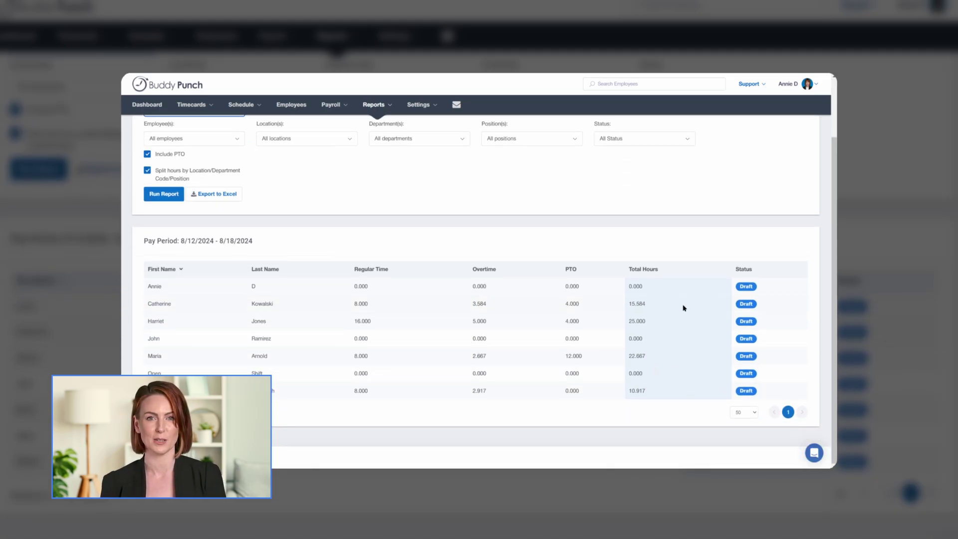
scroll(684, 308, "up", 2)
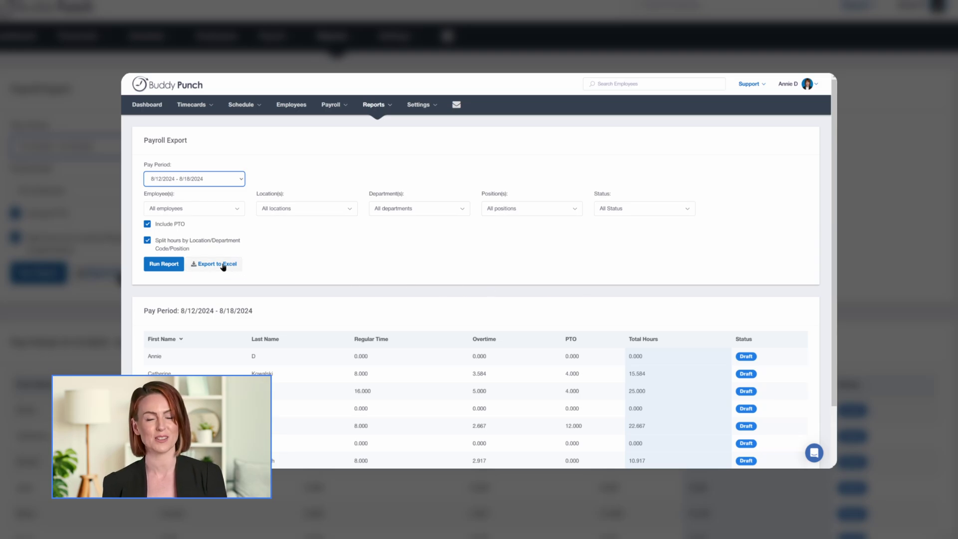
View the Account Settings, Billing and Integrations settings pages.
left_click(418, 105)
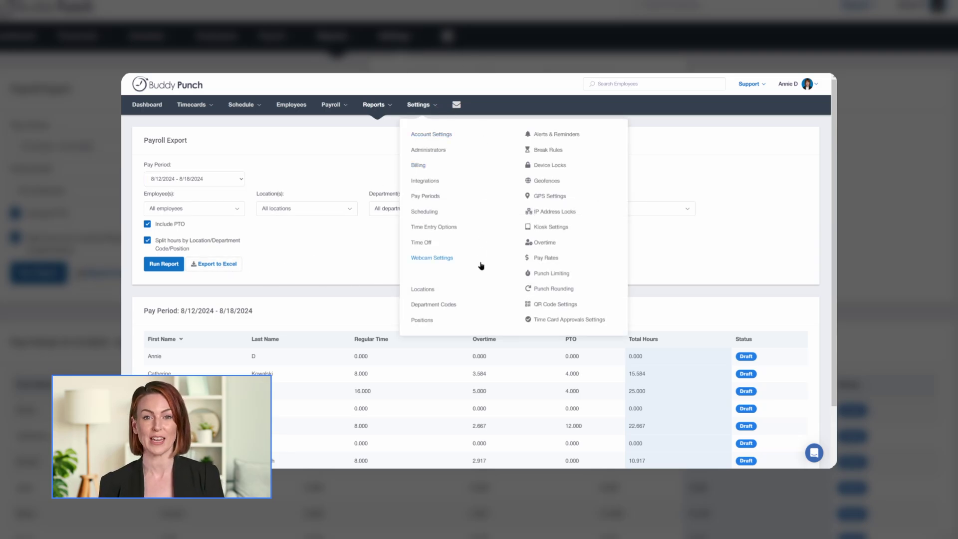
left_click(462, 138)
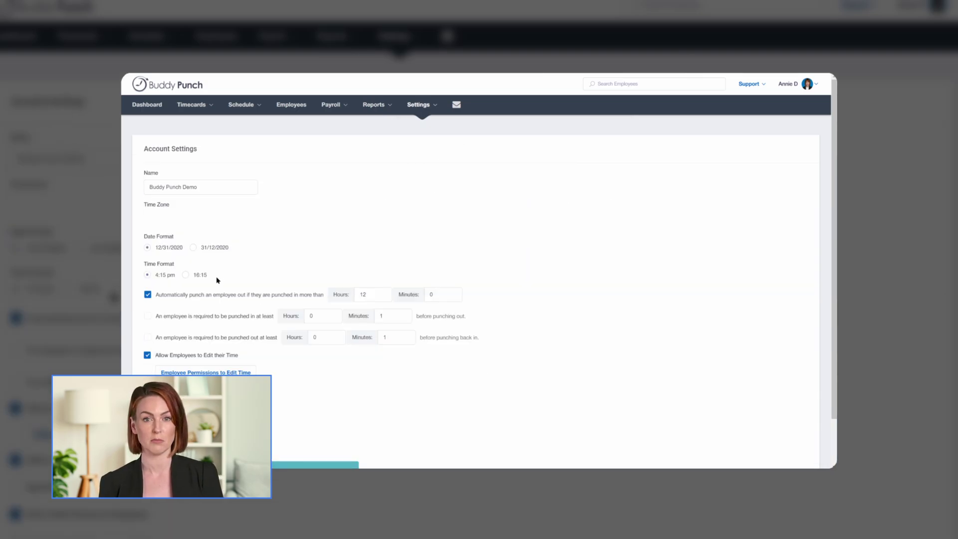
left_click(419, 104)
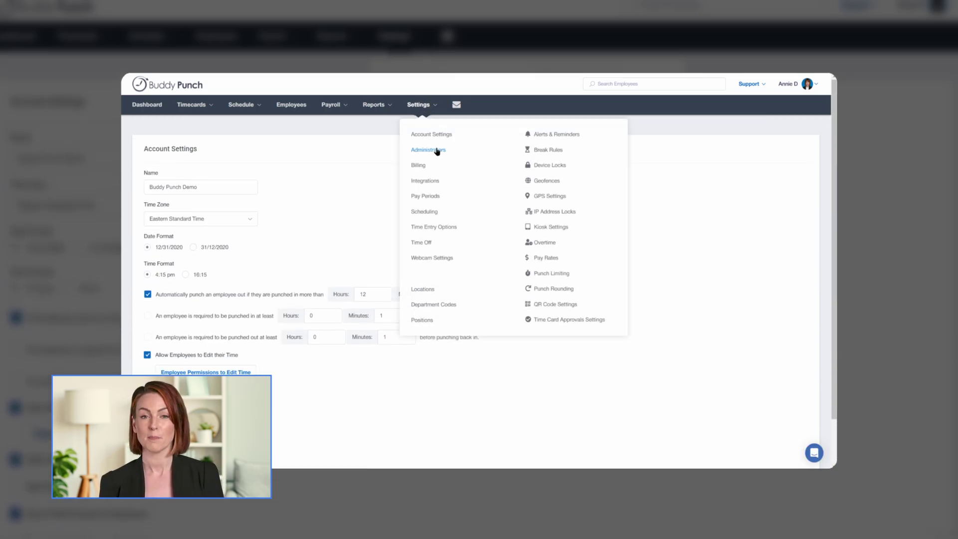
left_click(437, 149)
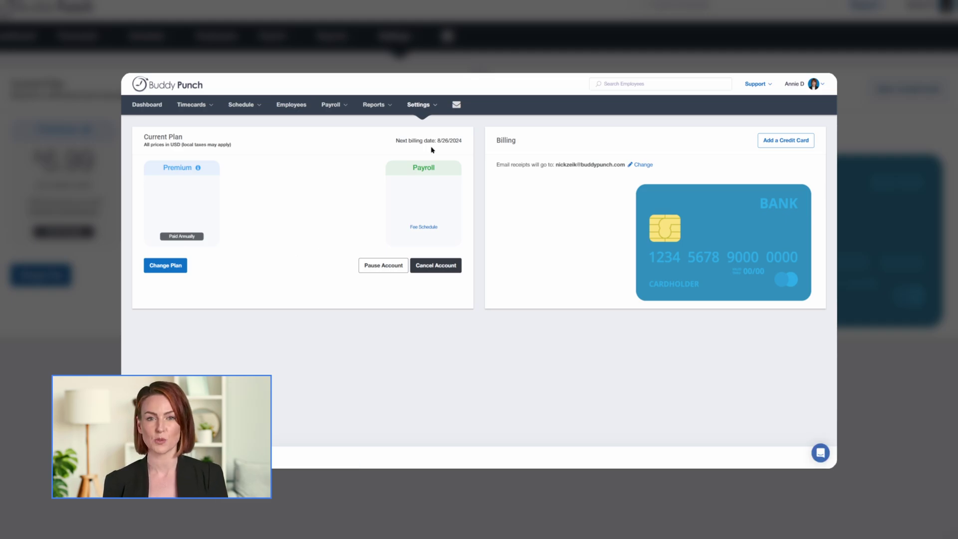
left_click(435, 106)
left_click(427, 180)
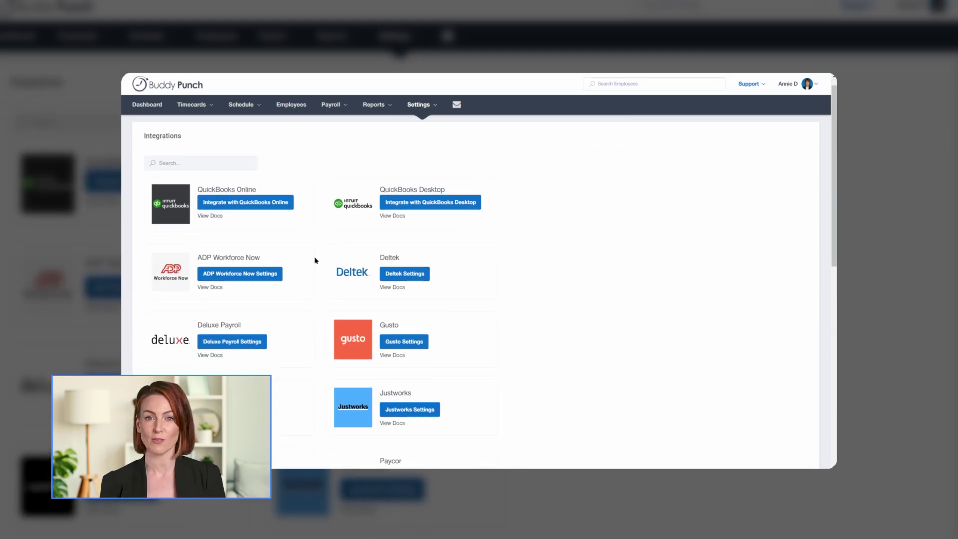
Review the Scheduling Settings and Time Entry Options pages.
left_click(430, 105)
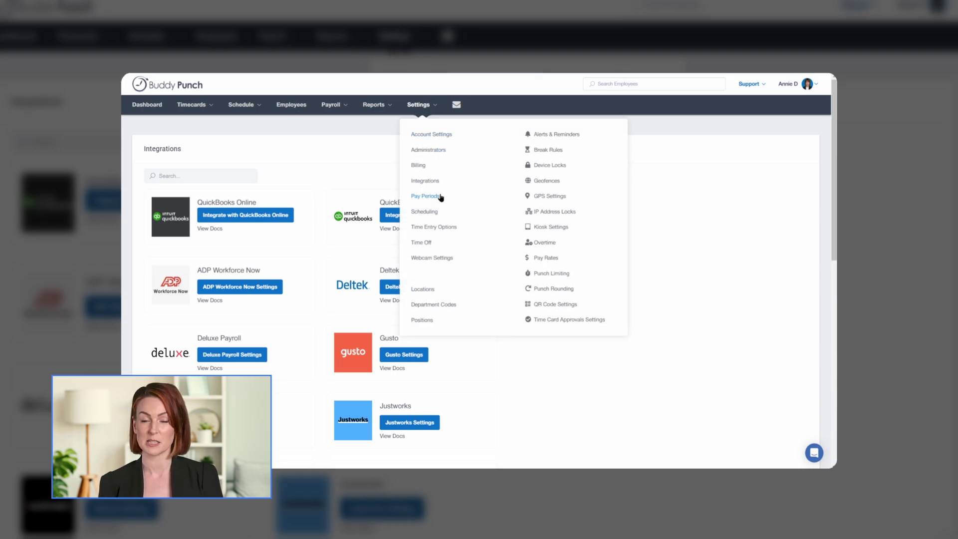
left_click(434, 213)
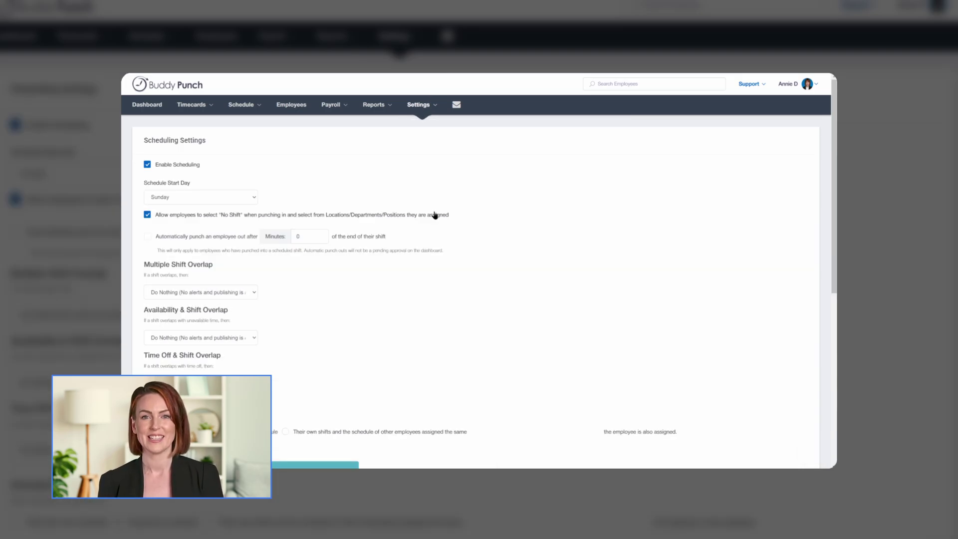
scroll(299, 288, "down", 4)
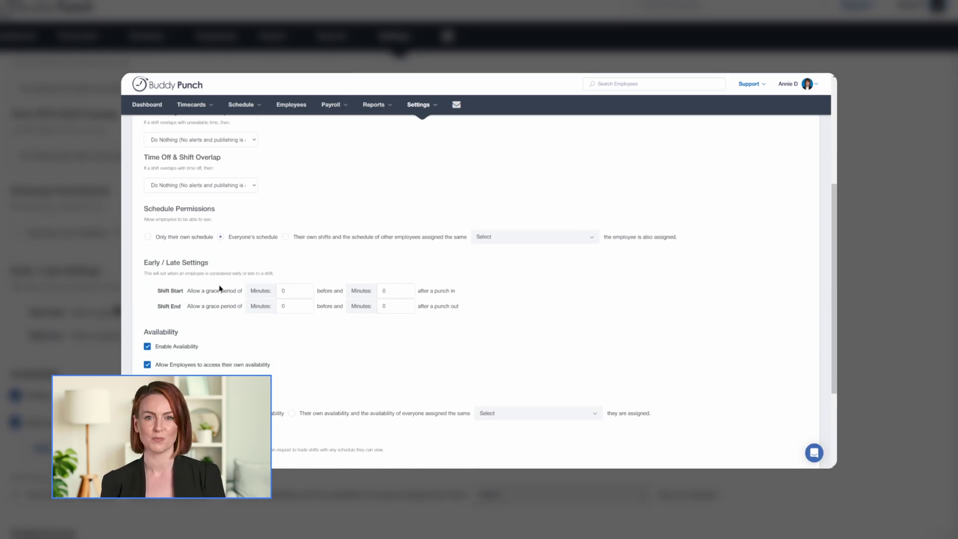
scroll(305, 311, "up", 4)
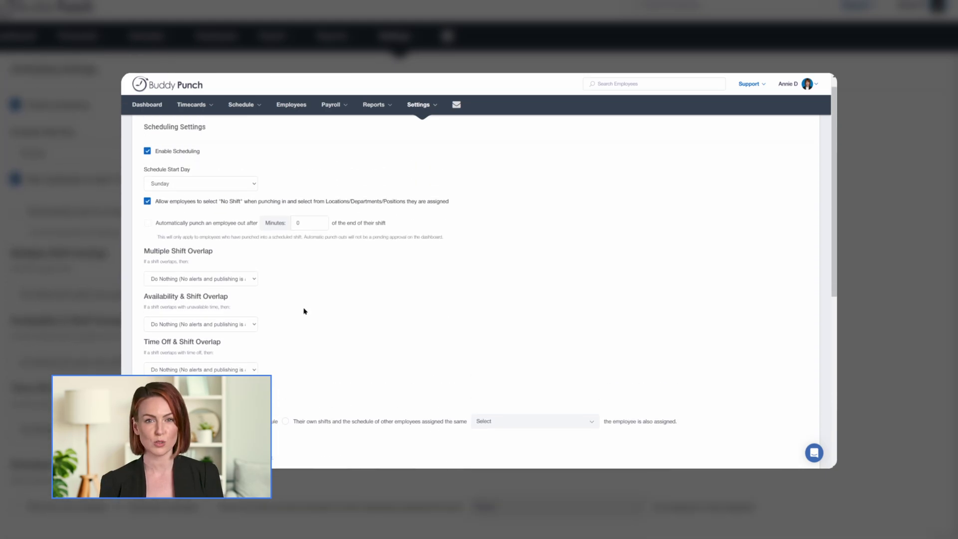
left_click(438, 107)
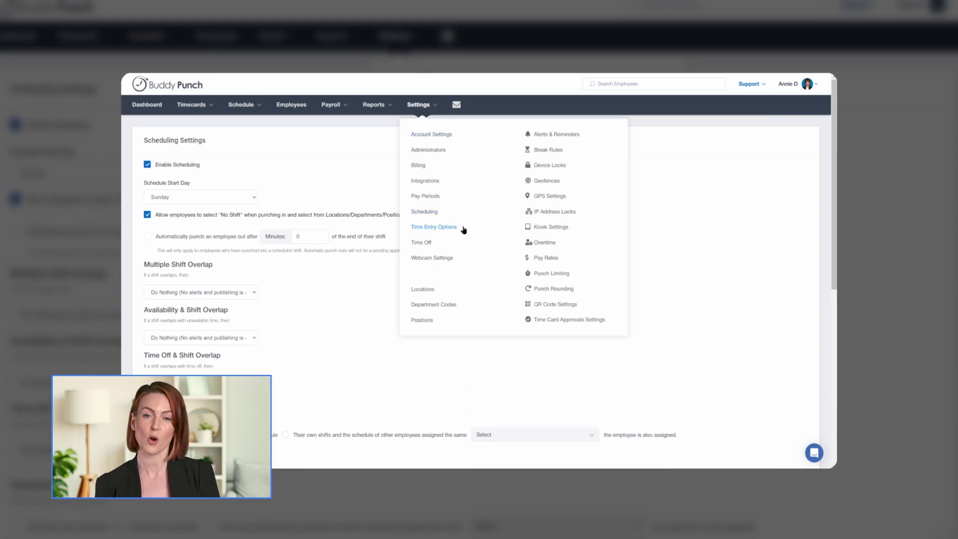
left_click(443, 233)
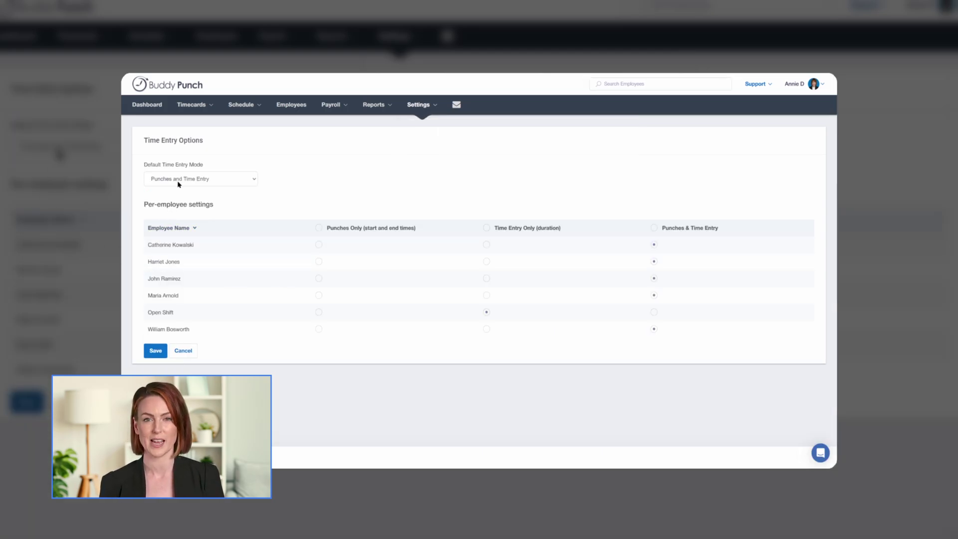
left_click(437, 110)
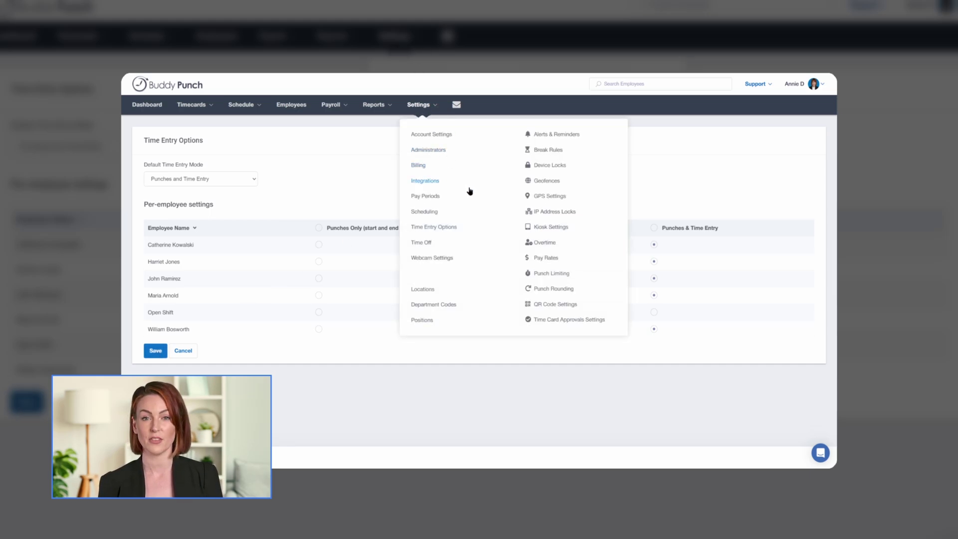
Open Time Off settings and jump to its Accrual Rules and Blackout Dates sections.
left_click(425, 246)
scroll(239, 248, "down", 5)
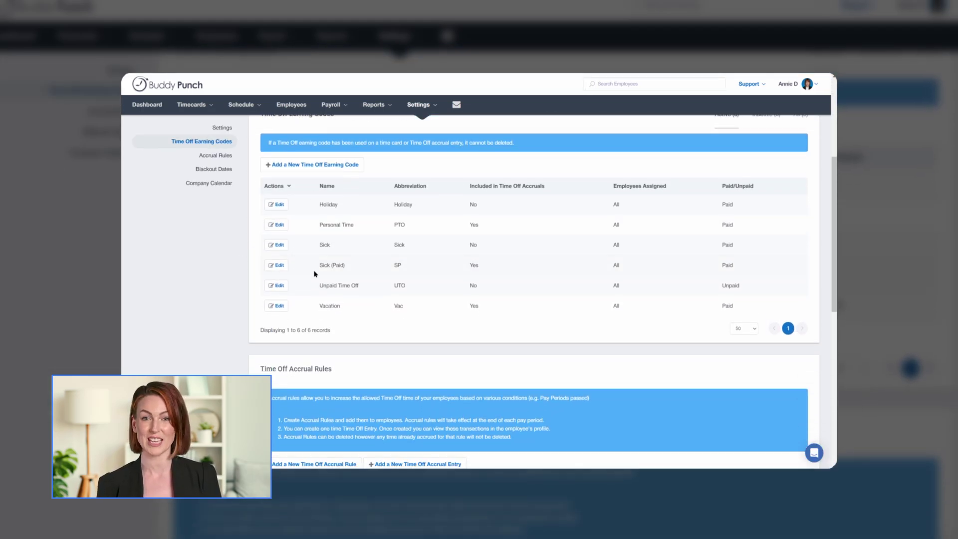
left_click(220, 156)
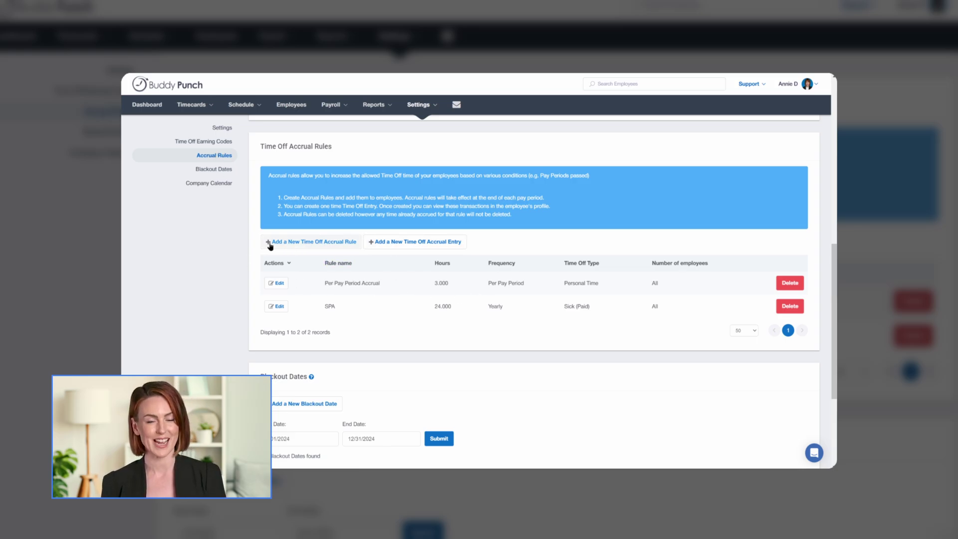
left_click(219, 170)
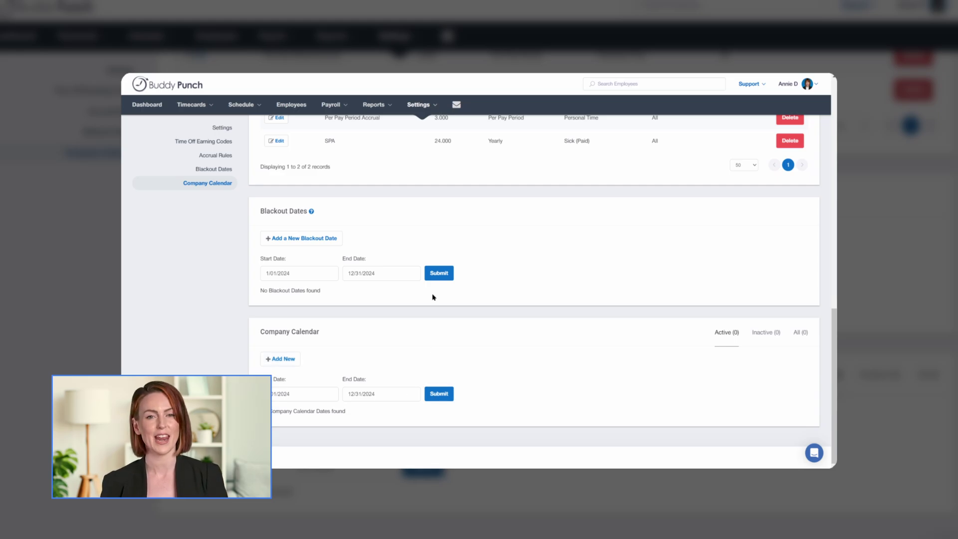
left_click(437, 105)
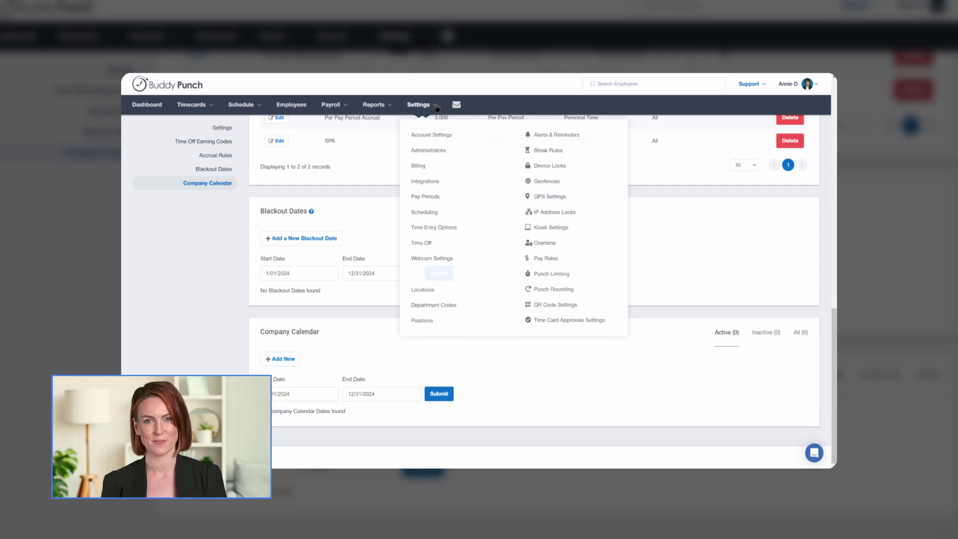
Look through the Locations, Positions and GPS Settings pages.
left_click(428, 292)
scroll(182, 294, "down", 2)
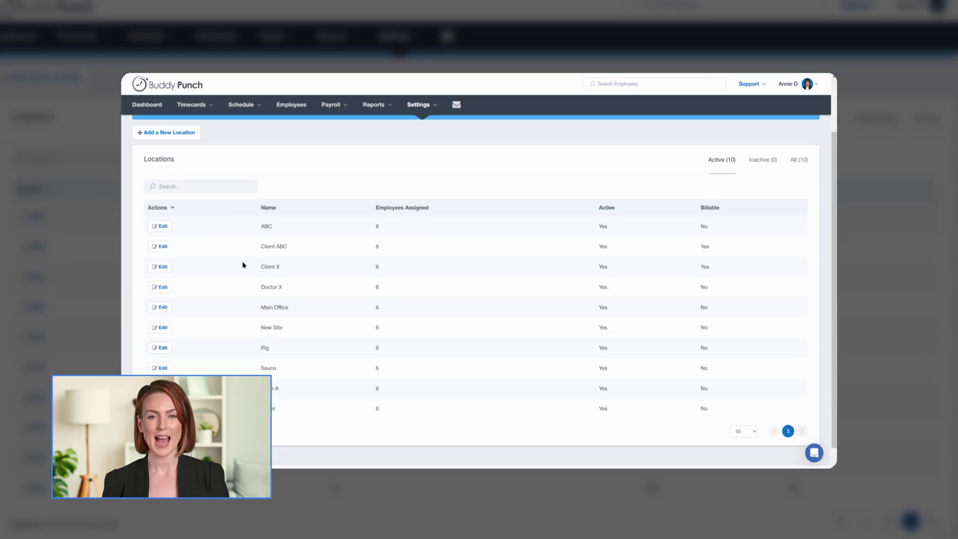
left_click(433, 106)
left_click(421, 322)
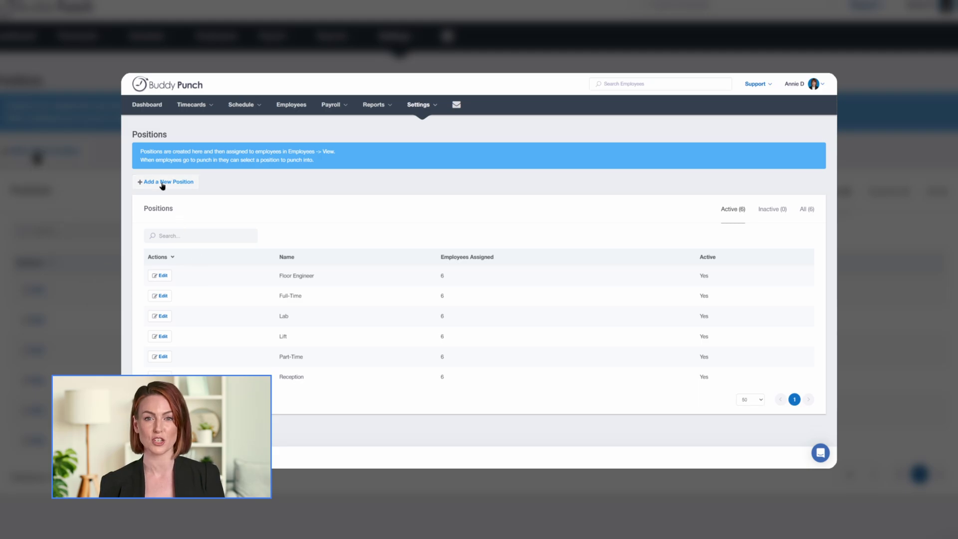
left_click(435, 109)
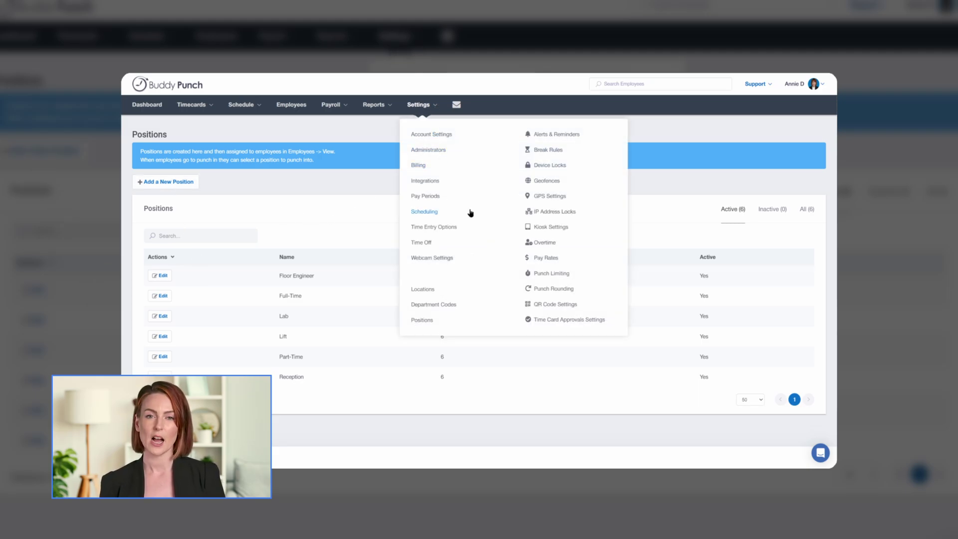
left_click(549, 197)
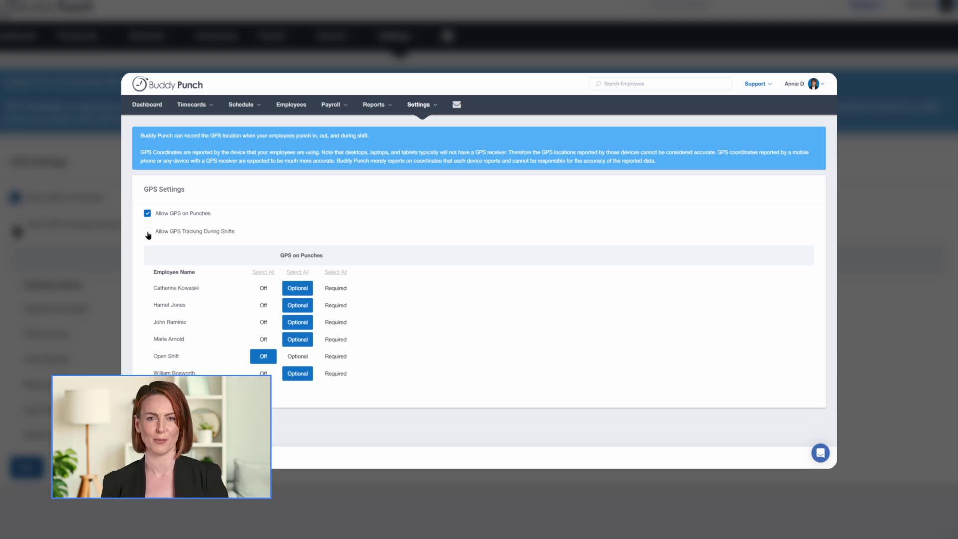
left_click(434, 108)
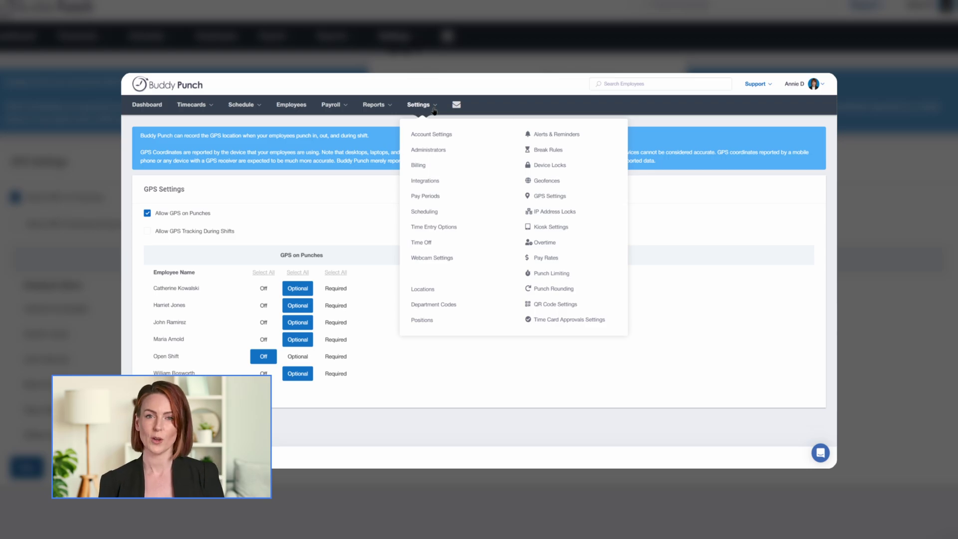
left_click(543, 183)
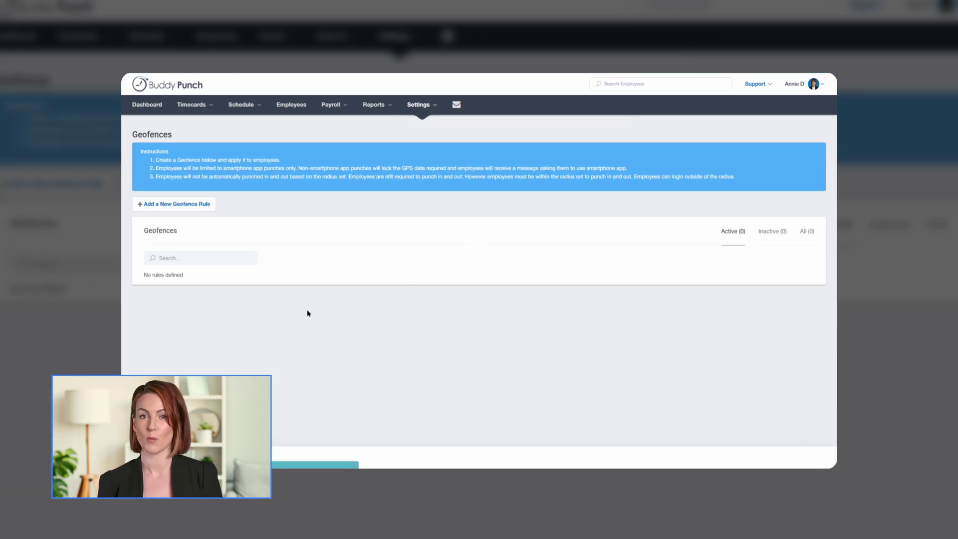
left_click(153, 209)
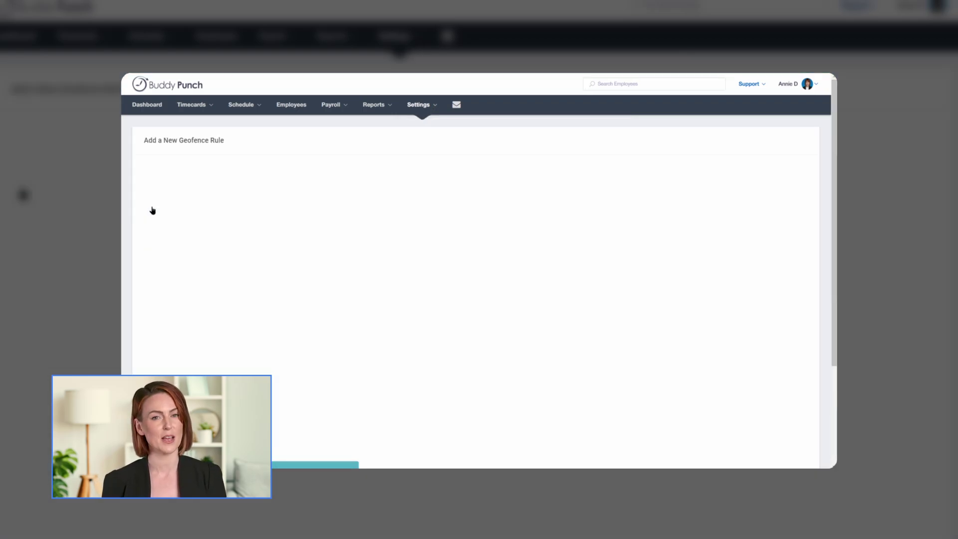
left_click(434, 107)
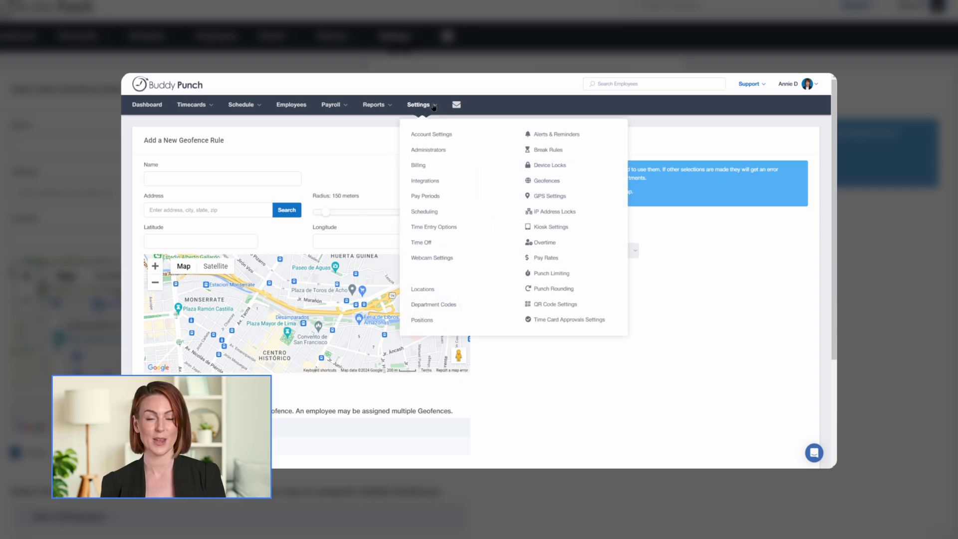
left_click(558, 135)
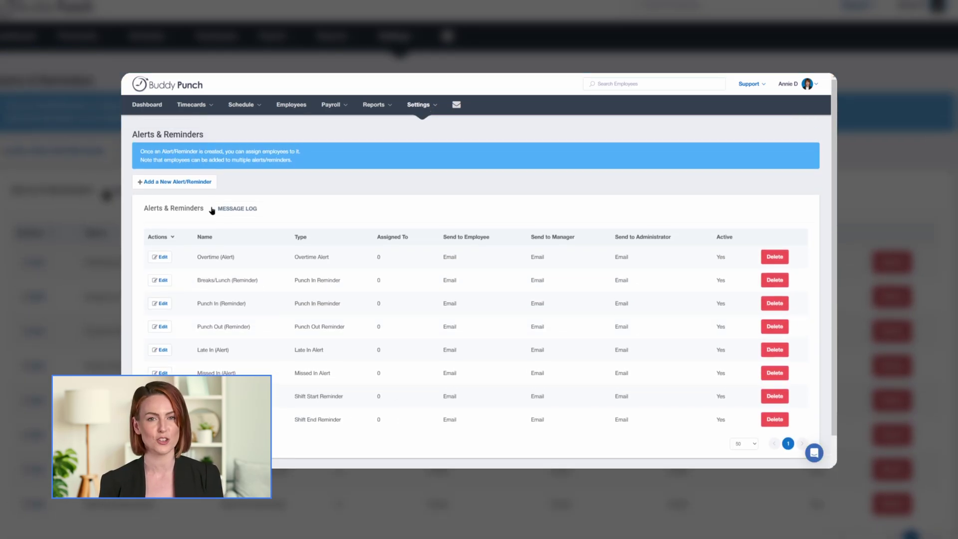
left_click(171, 183)
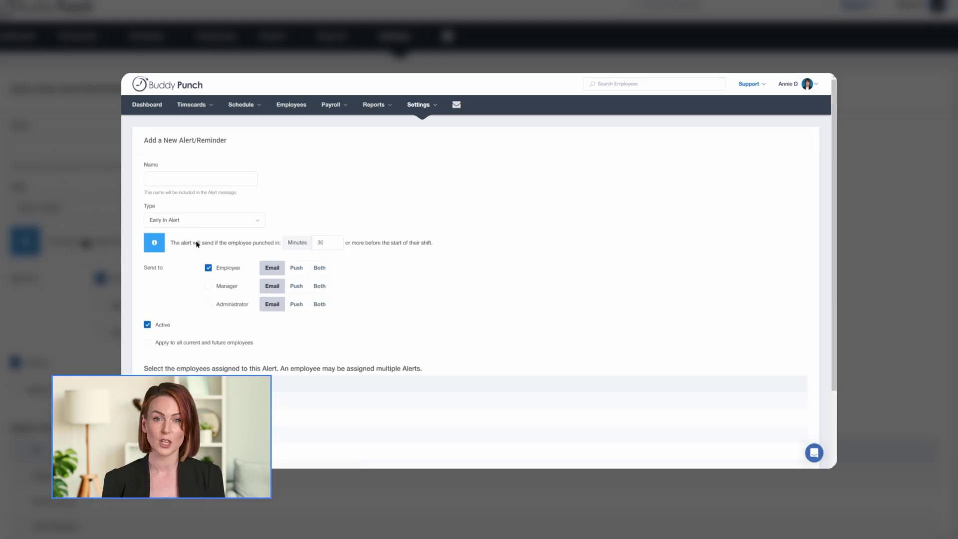
scroll(226, 320, "down", 1)
scroll(227, 317, "up", 2)
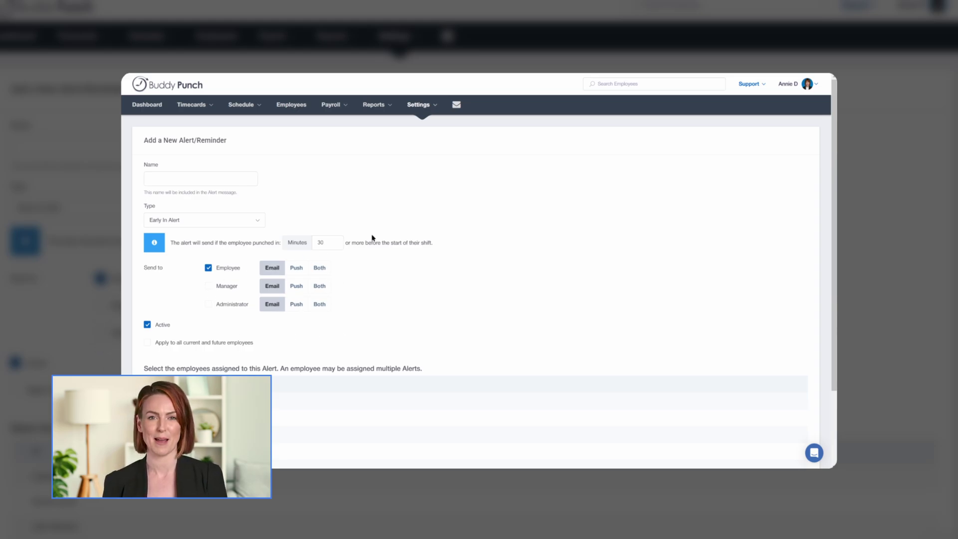
left_click(437, 110)
left_click(541, 152)
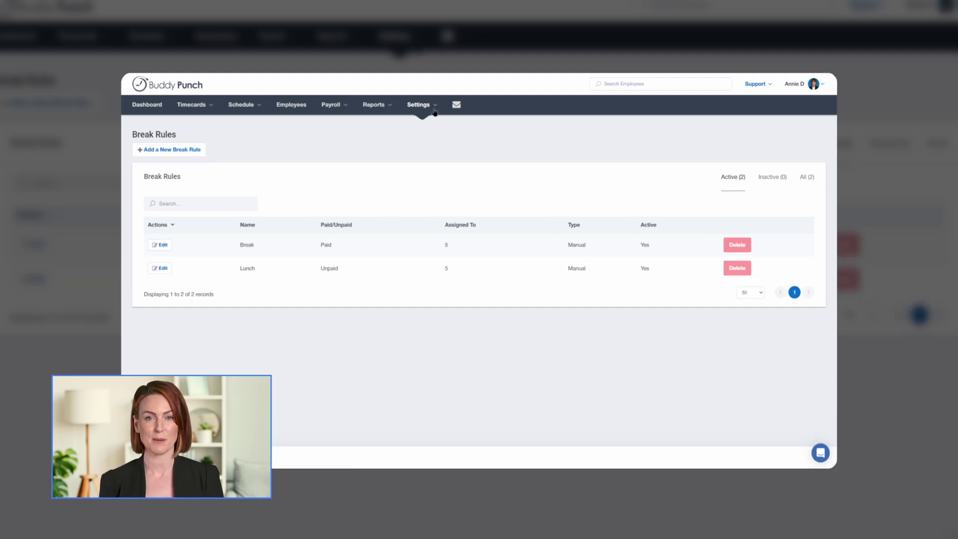
left_click(435, 111)
left_click(541, 229)
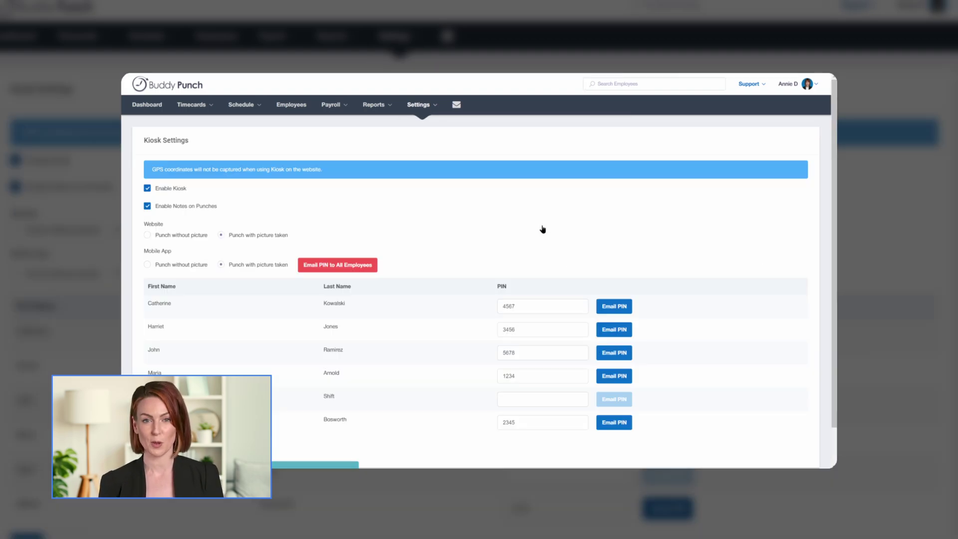
scroll(236, 325, "down", 1)
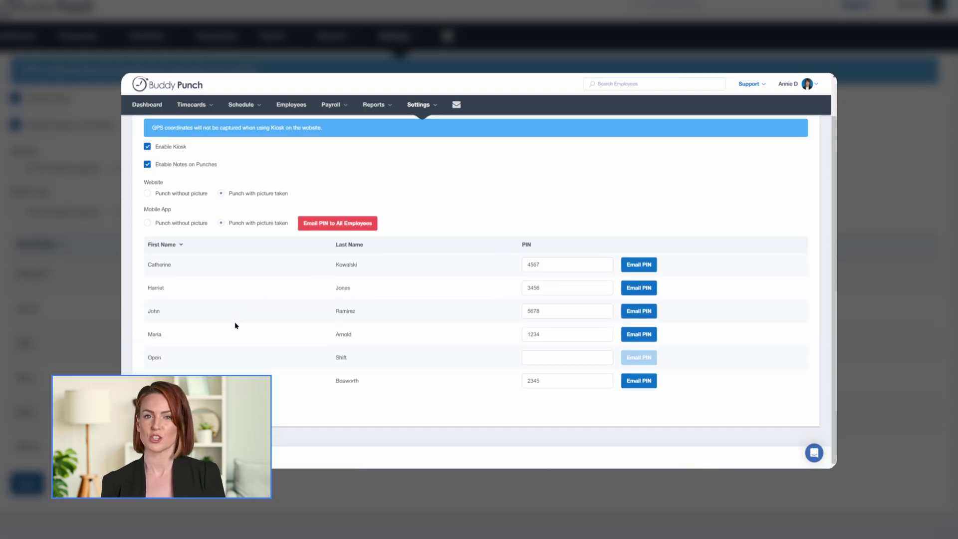
scroll(236, 325, "up", 1)
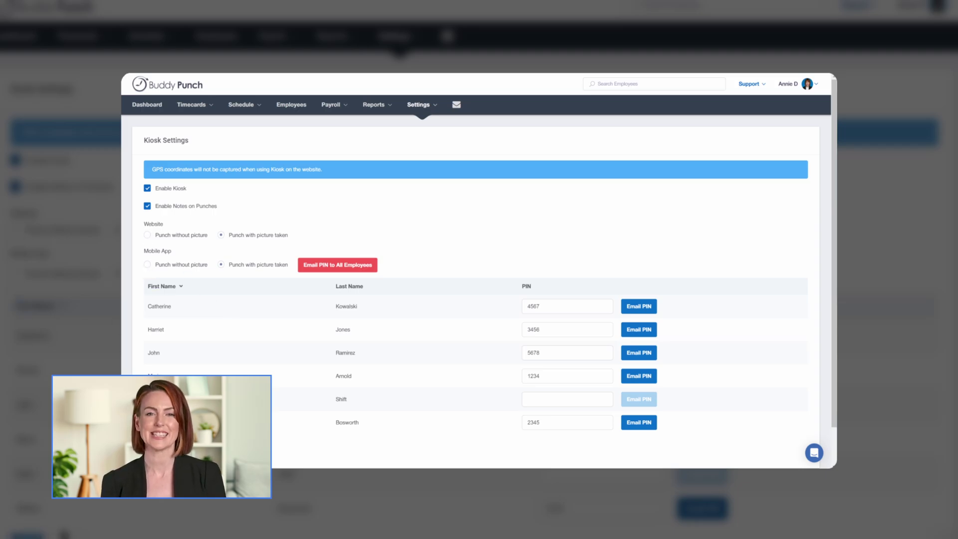
left_click(436, 107)
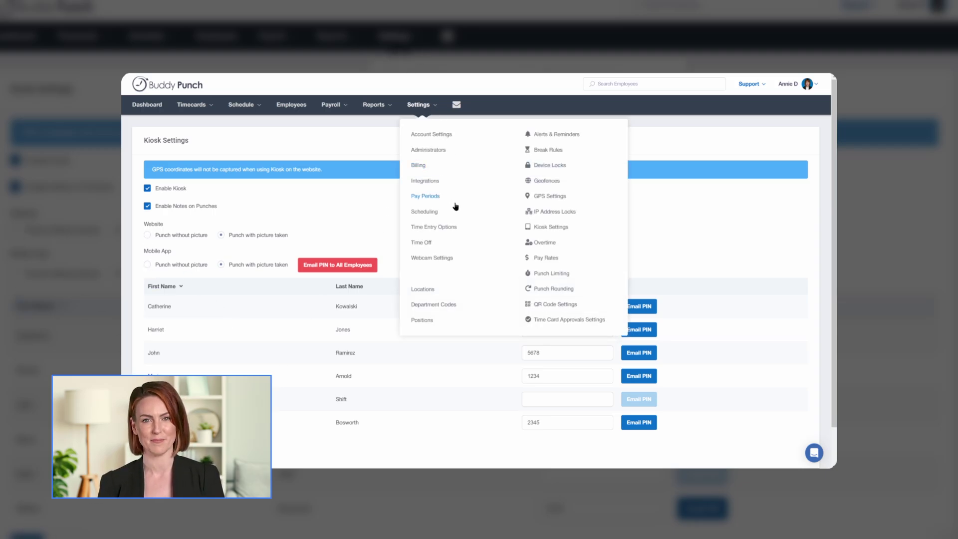
left_click(555, 276)
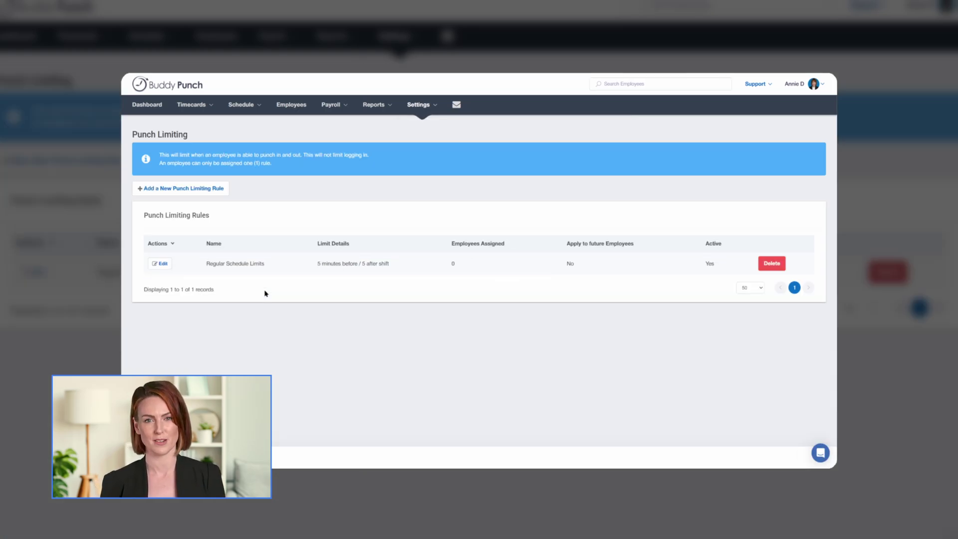
left_click(435, 110)
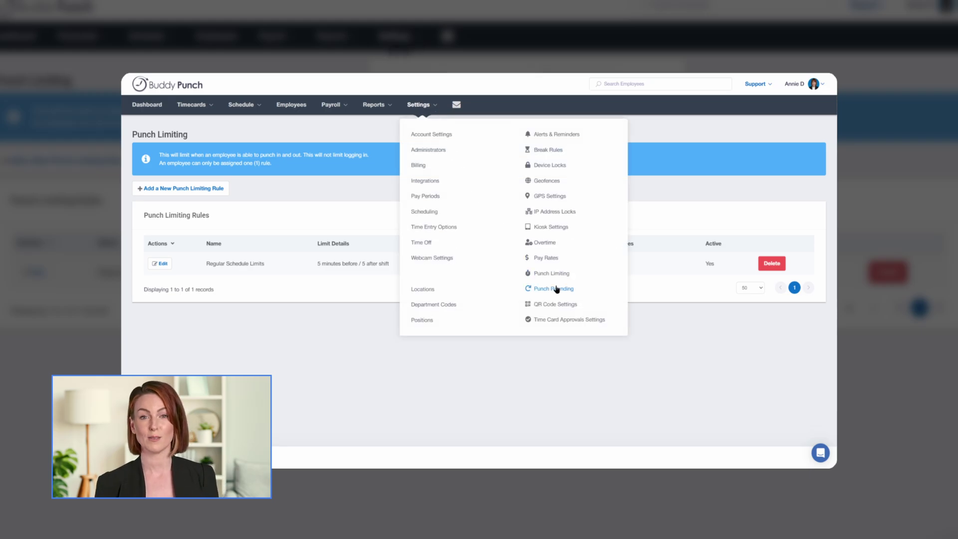
left_click(578, 321)
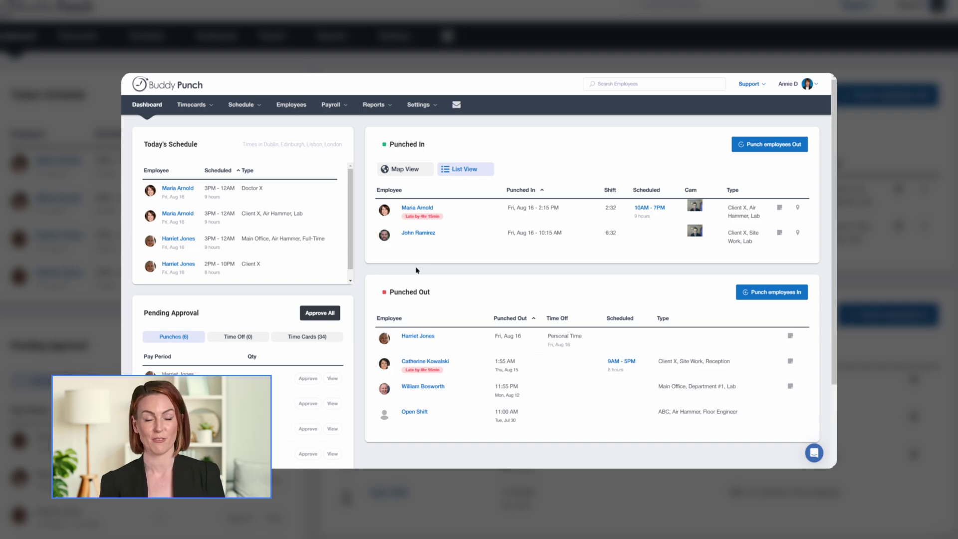
left_click(750, 85)
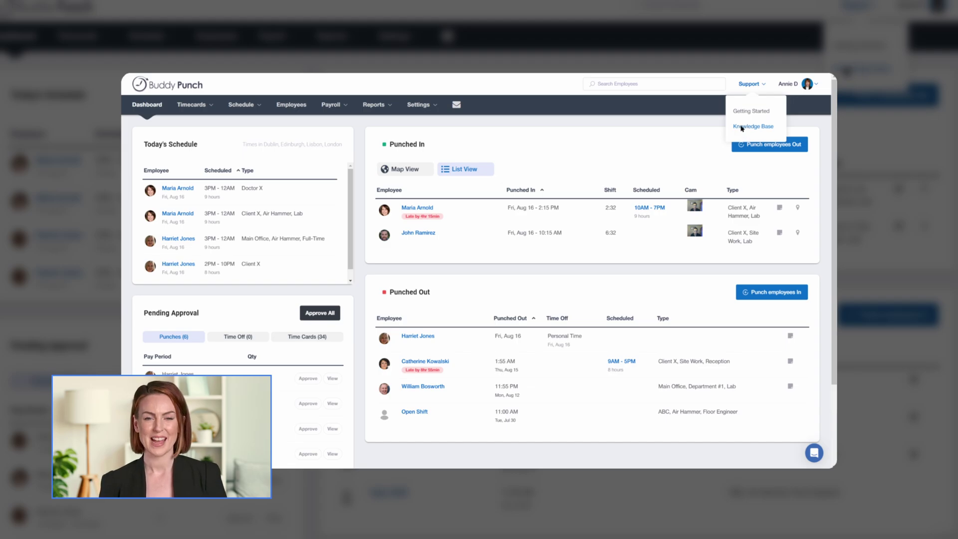
left_click(753, 127)
scroll(254, 271, "down", 5)
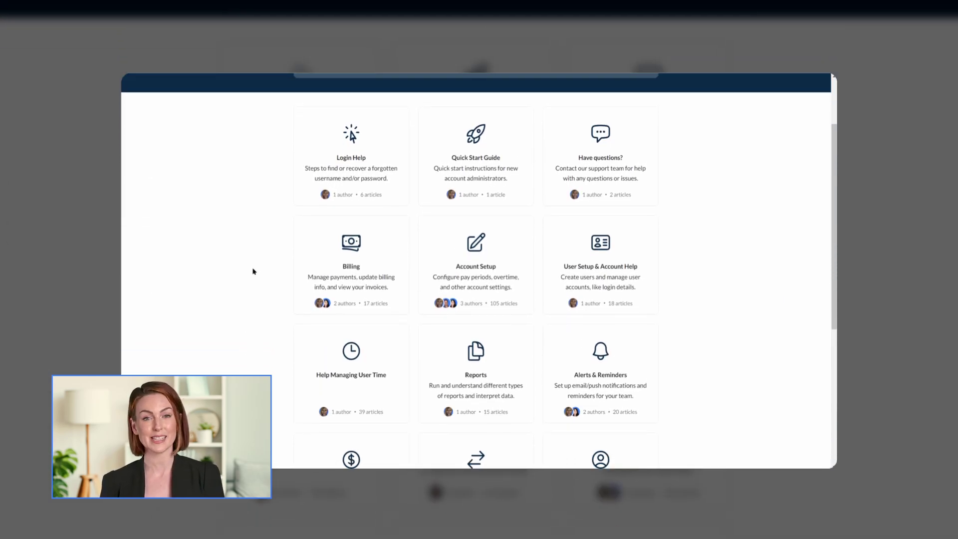
scroll(255, 274, "down", 2)
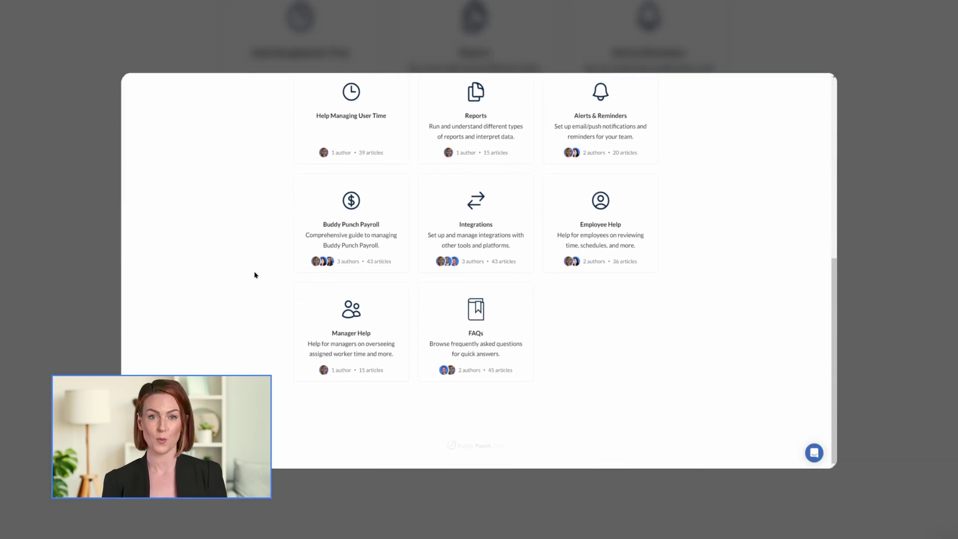
scroll(260, 277, "up", 2)
scroll(262, 279, "up", 5)
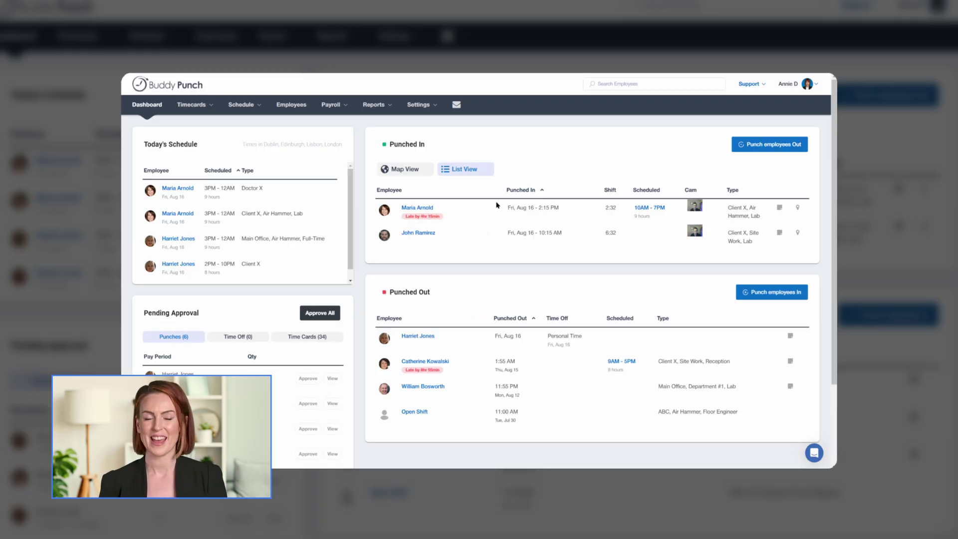
left_click(814, 454)
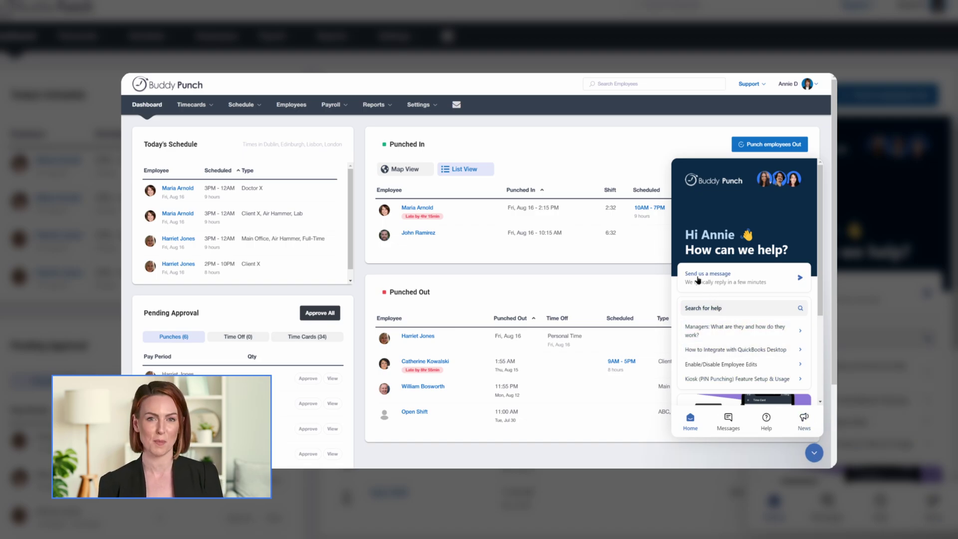
scroll(718, 322, "down", 5)
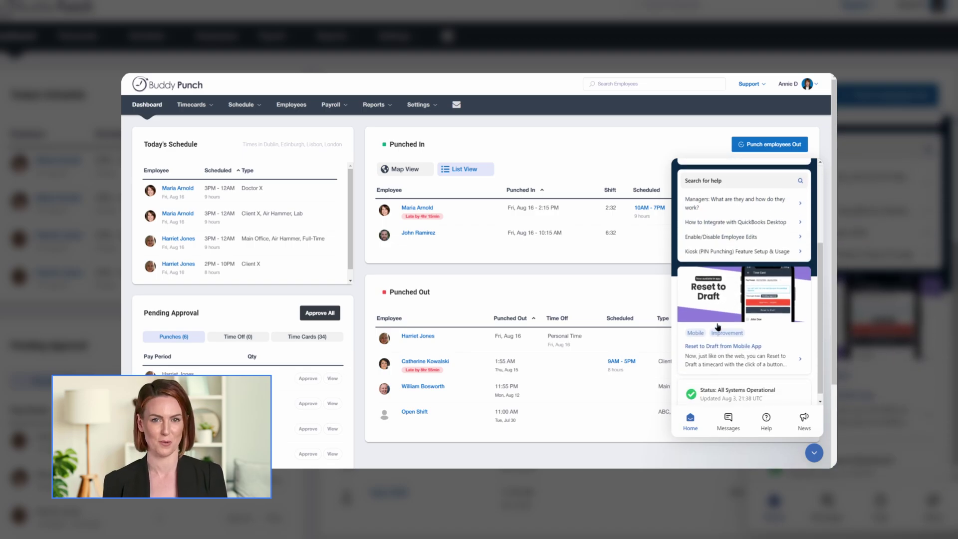
scroll(718, 327, "down", 1)
scroll(718, 327, "up", 6)
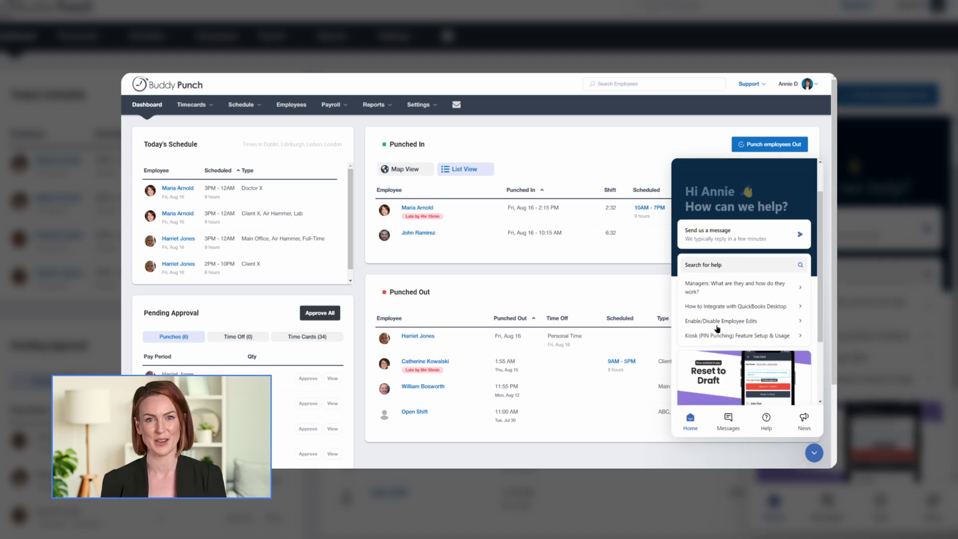